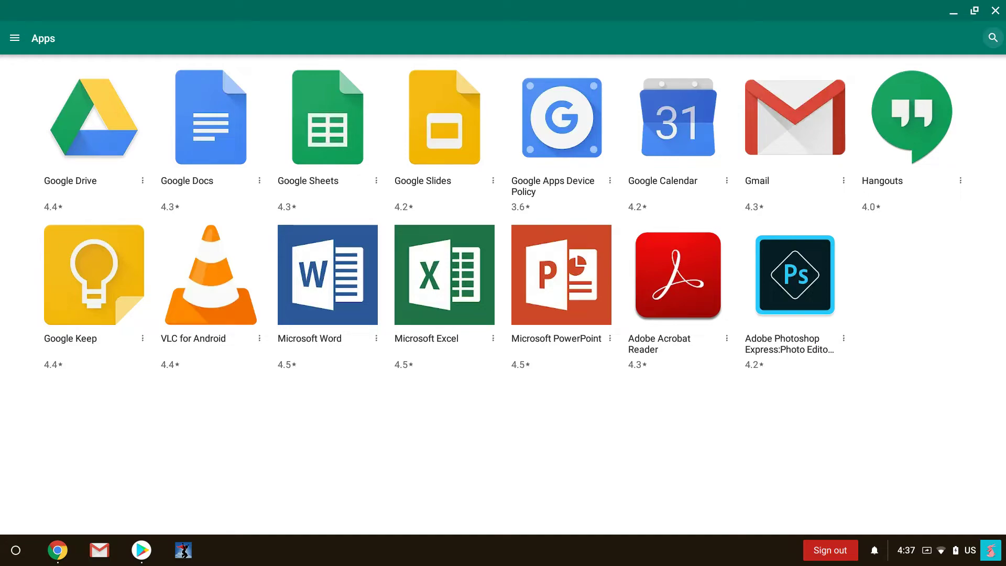
Reopen the Play Store from the desktop, start installing Microsoft Word, and return to the app list.
click(993, 14)
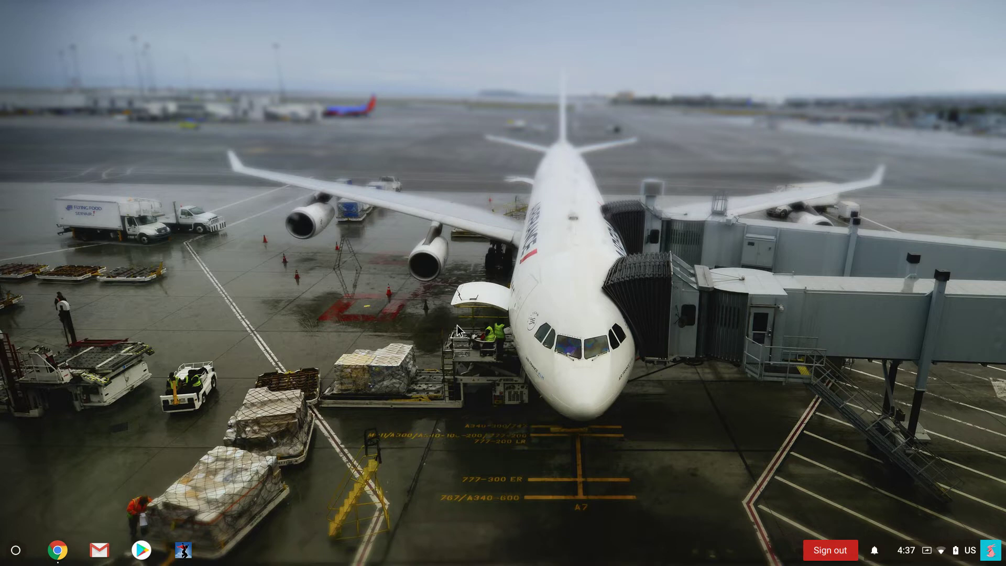
click(142, 552)
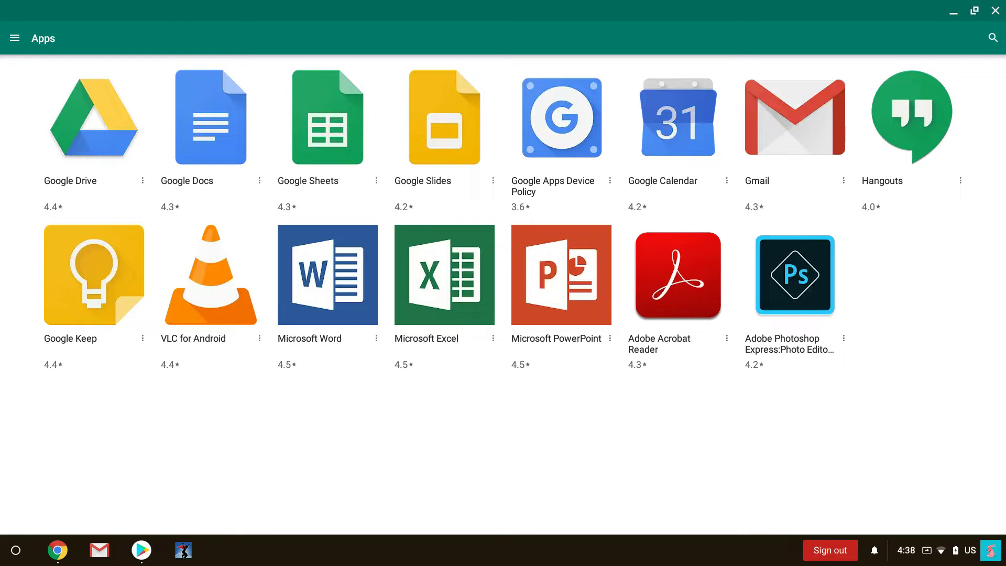
click(328, 275)
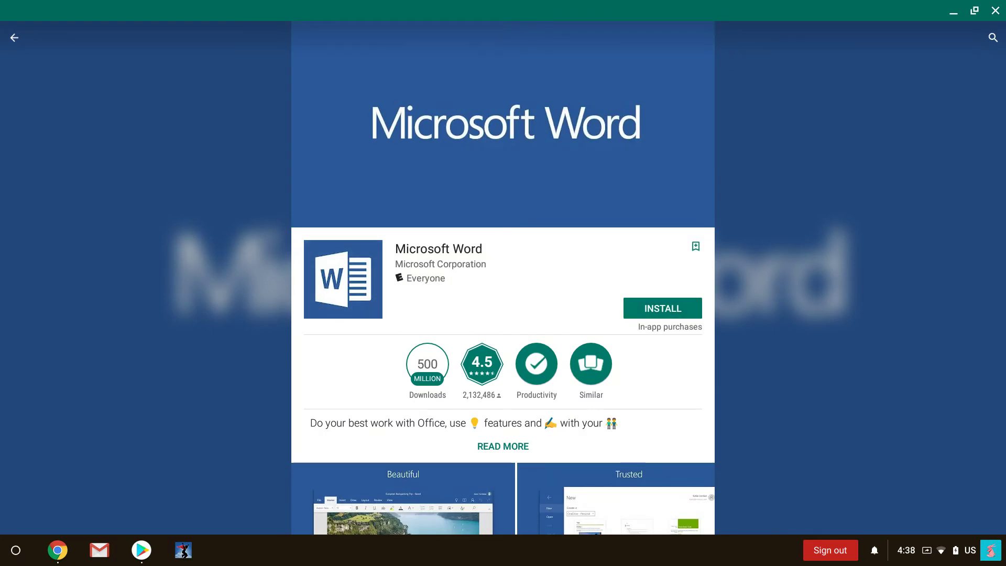
click(663, 308)
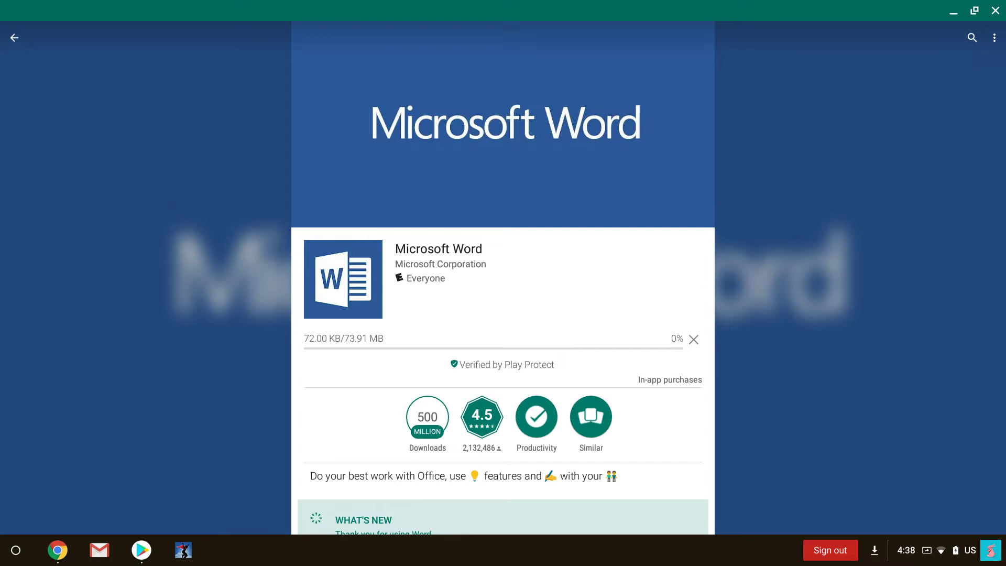
click(14, 38)
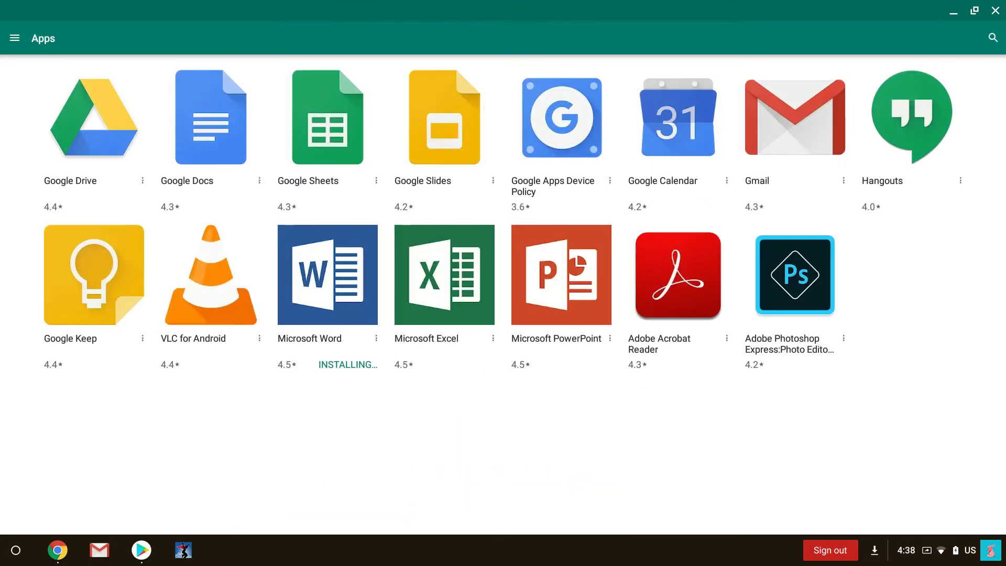
Start installing Microsoft Excel from the Play Store and return to the app list.
click(444, 275)
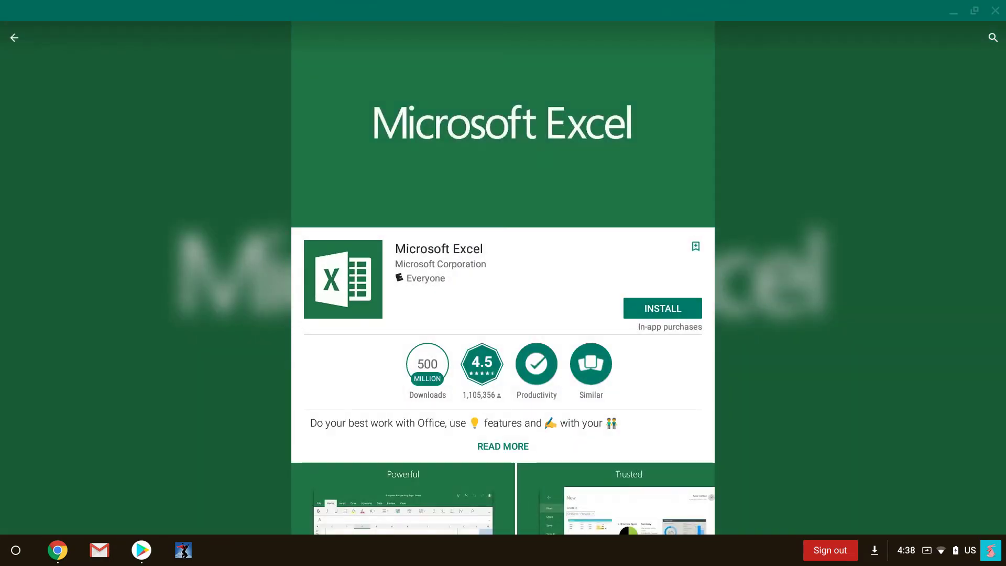
click(663, 309)
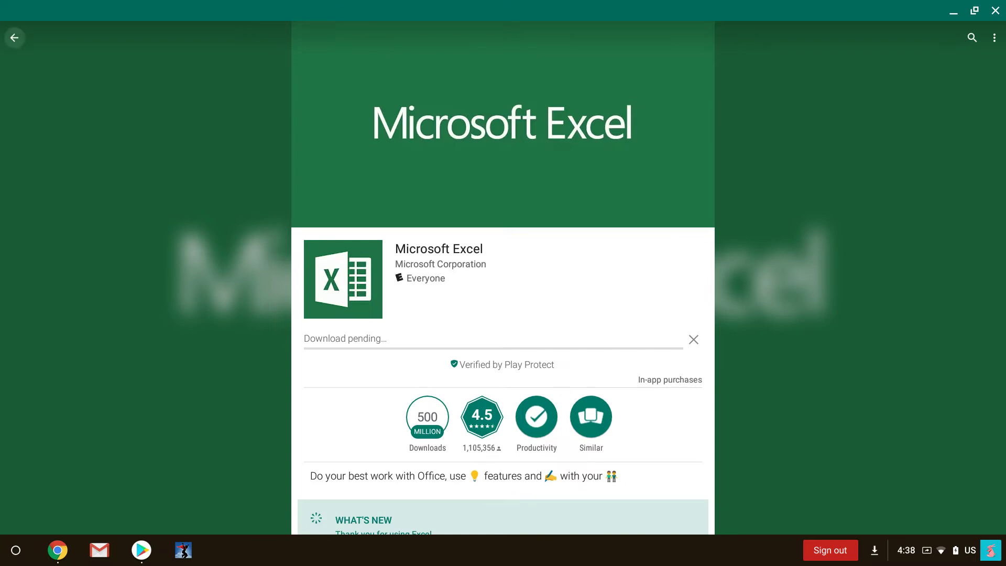
click(14, 37)
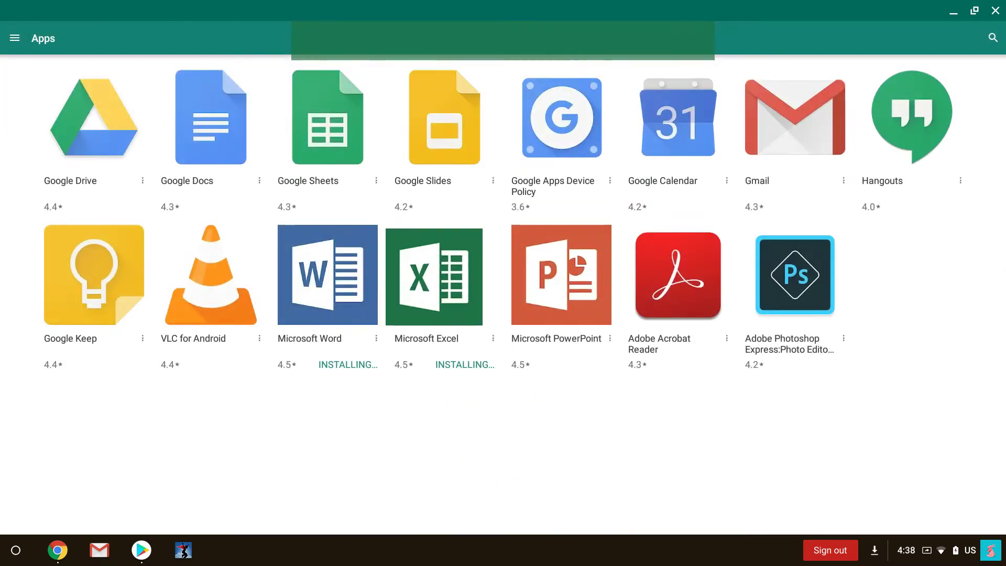
Start installing Microsoft PowerPoint from the Play Store and return to the app list.
click(562, 275)
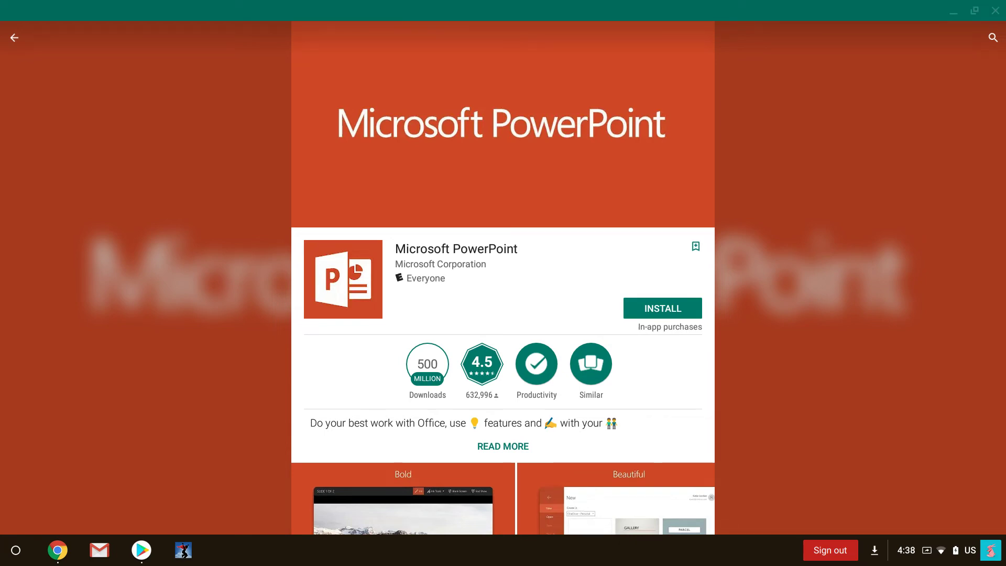
click(663, 308)
click(14, 37)
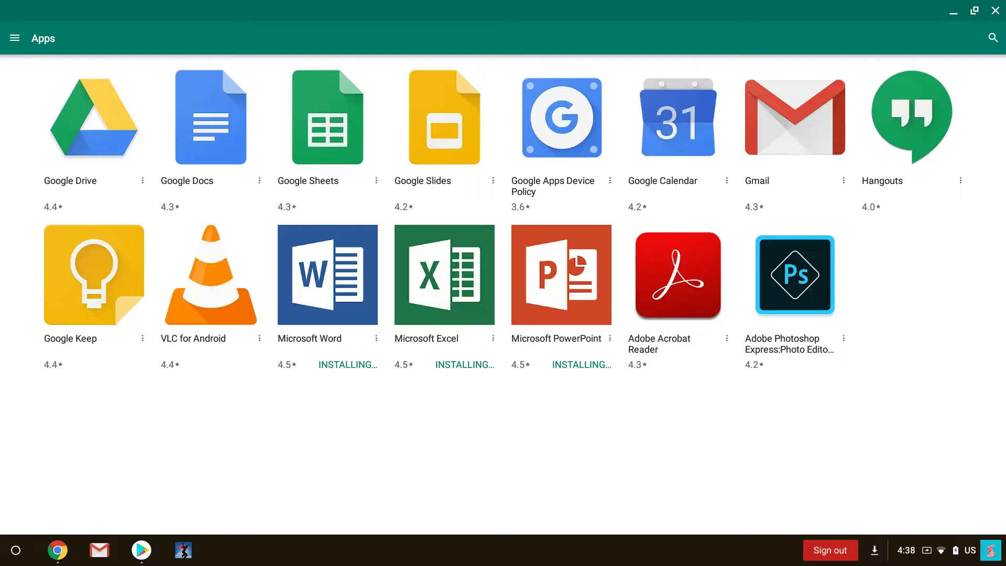
click(875, 552)
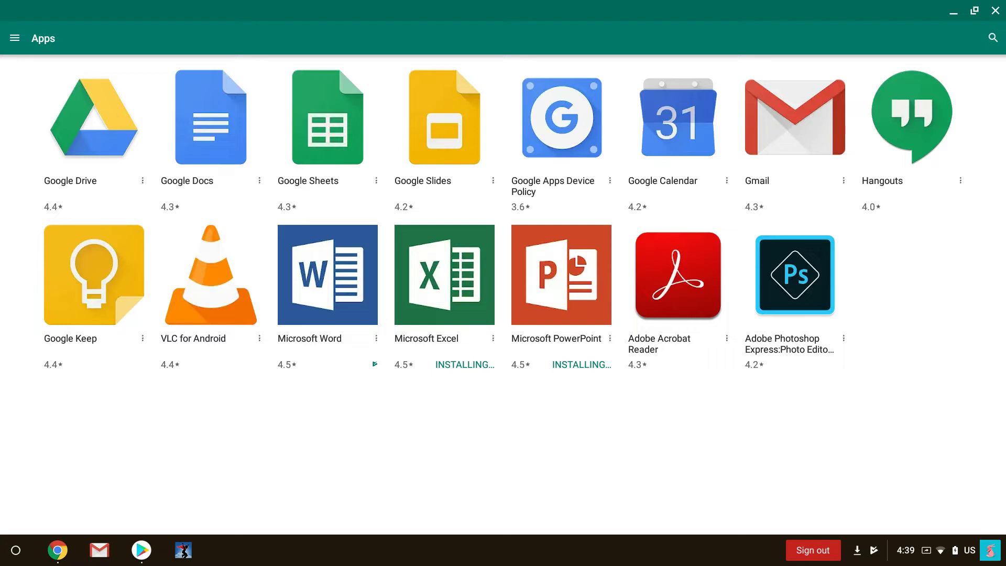
Pin the newly installed Word app to the shelf from the launcher.
click(15, 552)
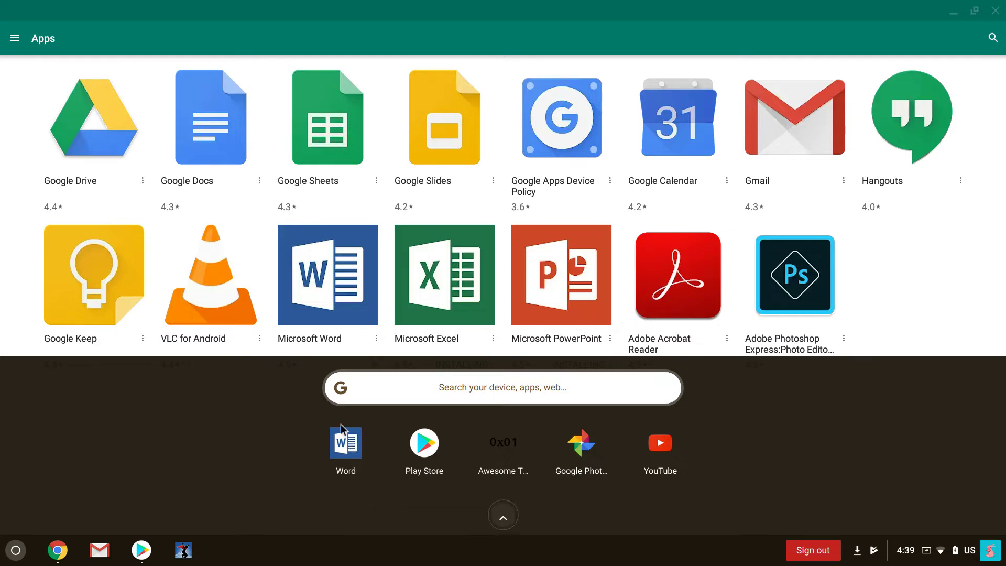
click(16, 548)
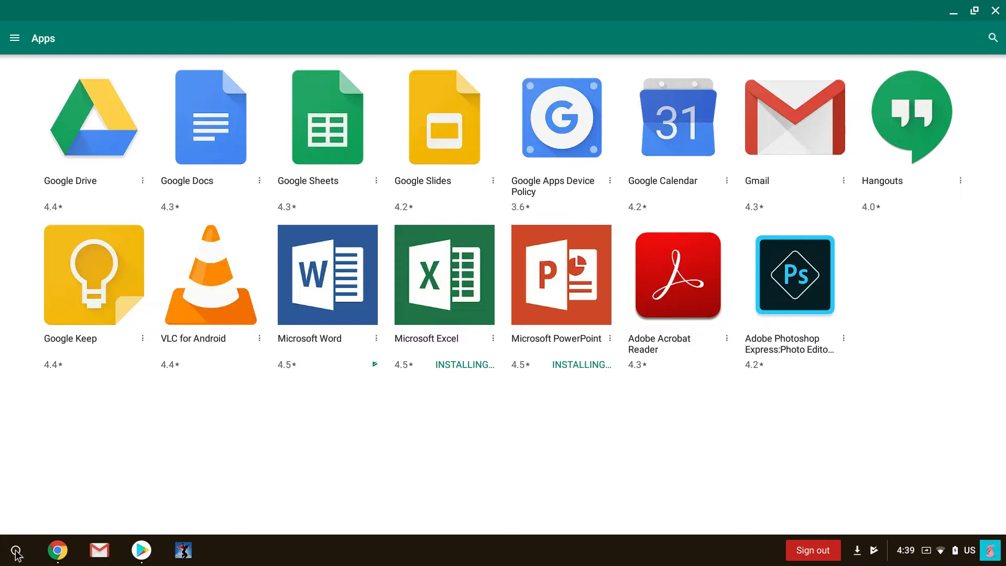
click(15, 551)
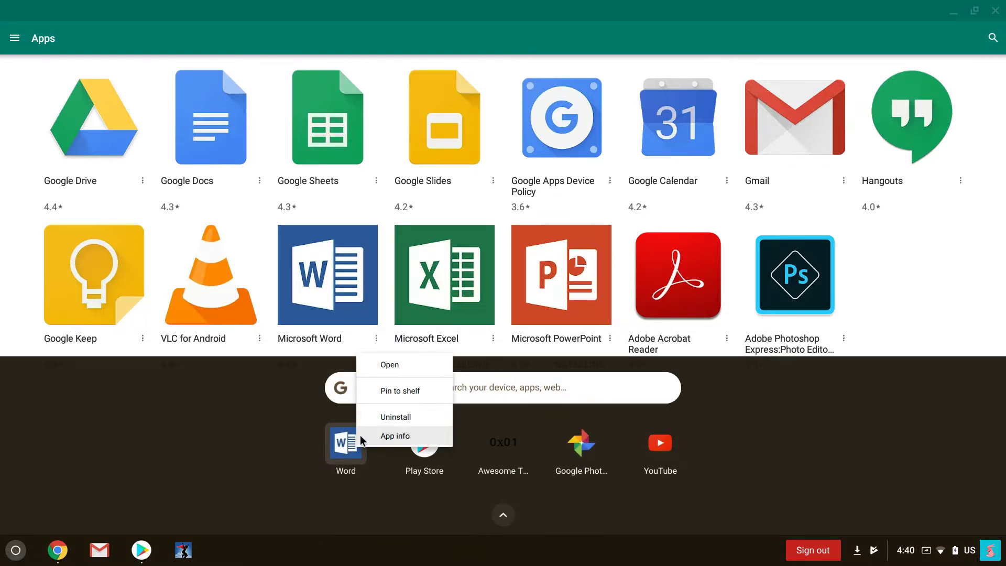
click(406, 392)
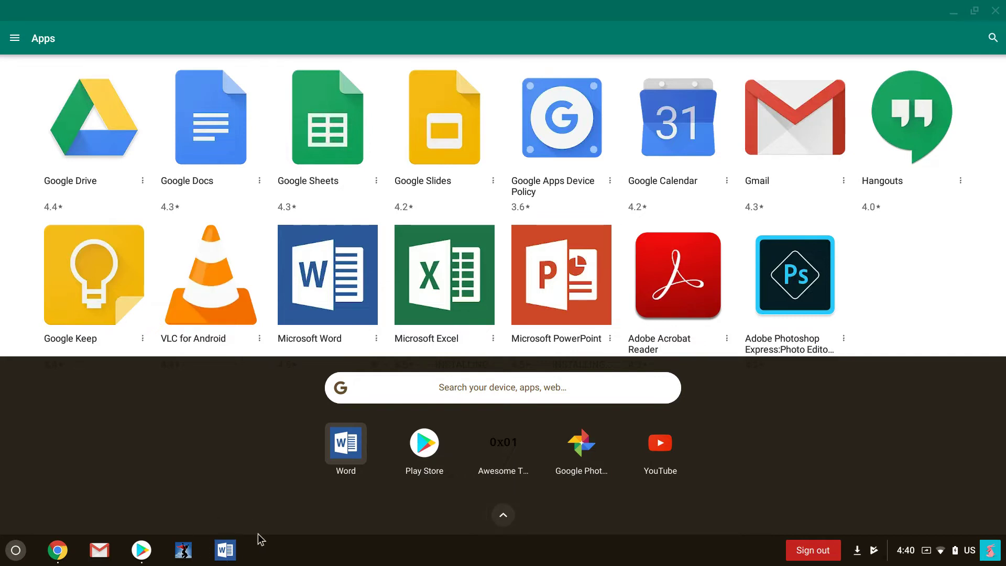
Launch Word from the shelf and allow it to access photos, media, files and contacts.
click(225, 550)
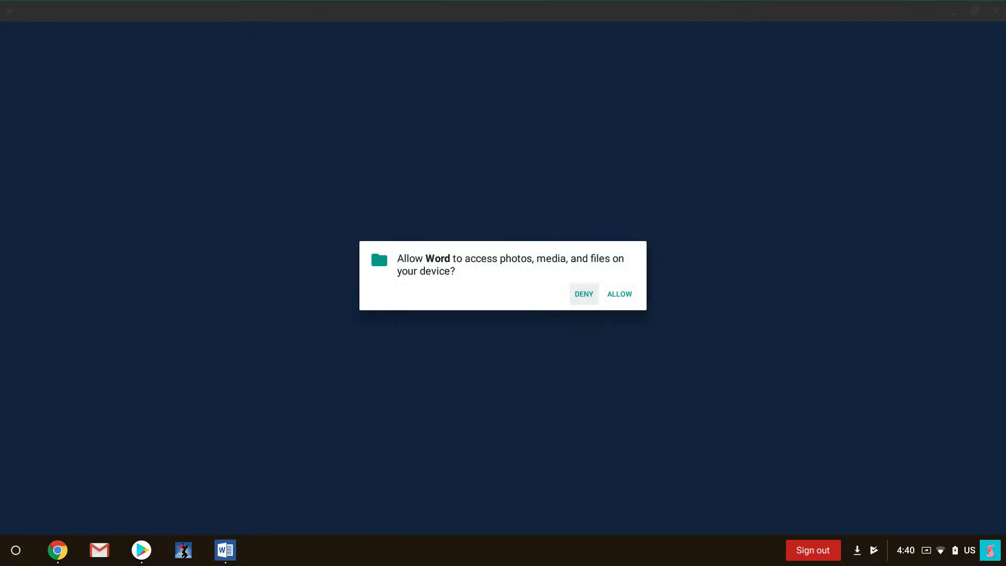
click(619, 294)
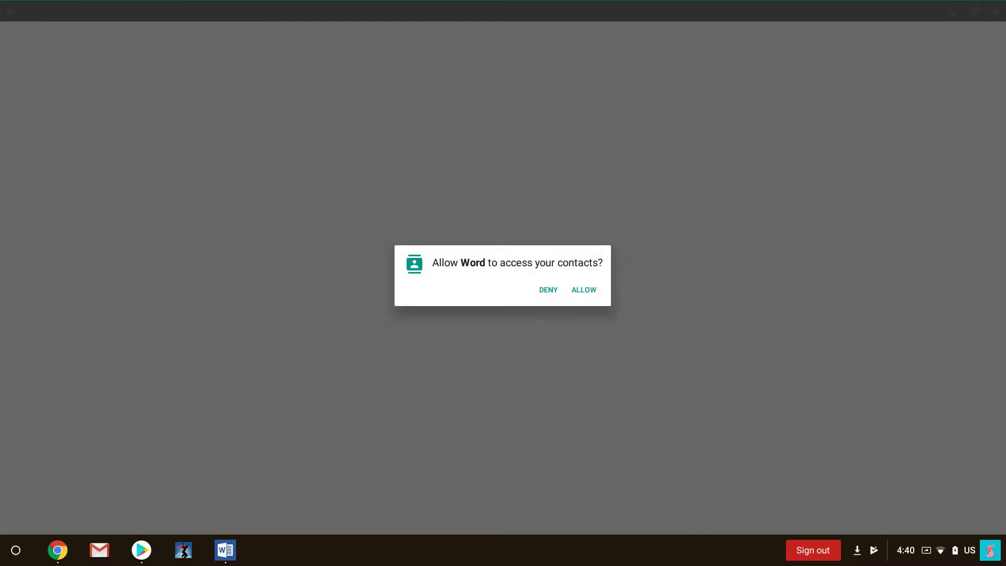
click(584, 289)
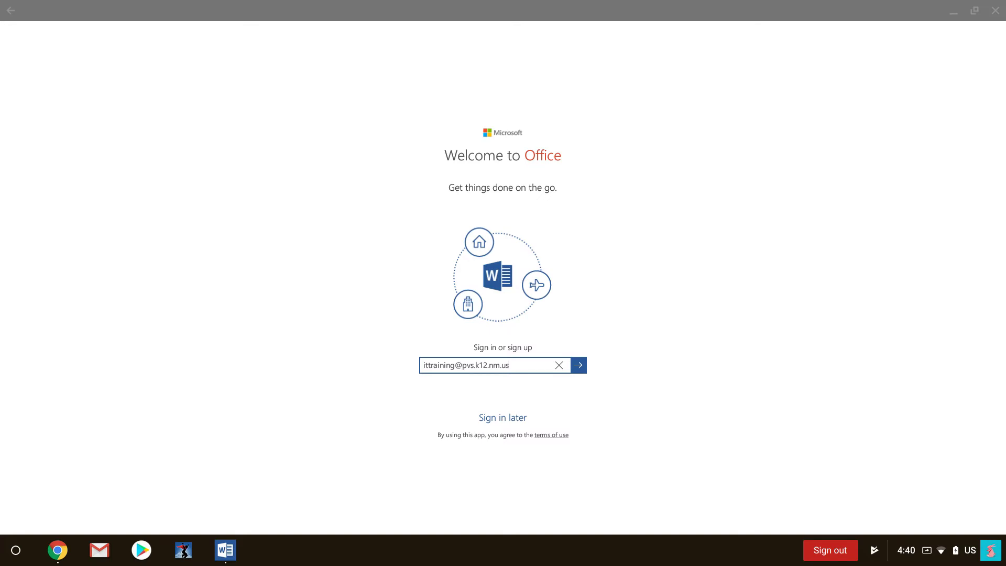
Submit the work e-mail address and sign in to Office with the account password.
key(Return)
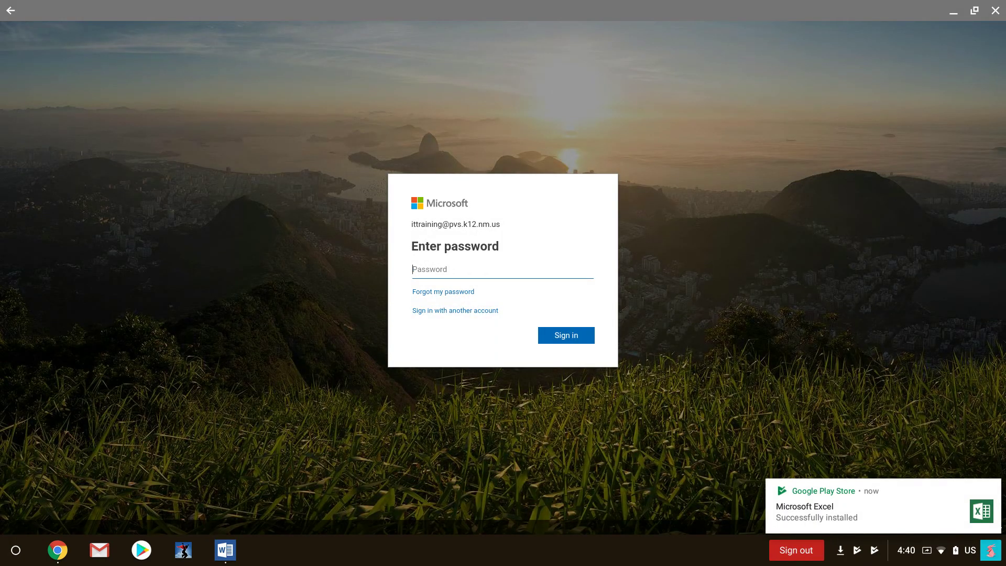
text(•••••••••)
key(Return)
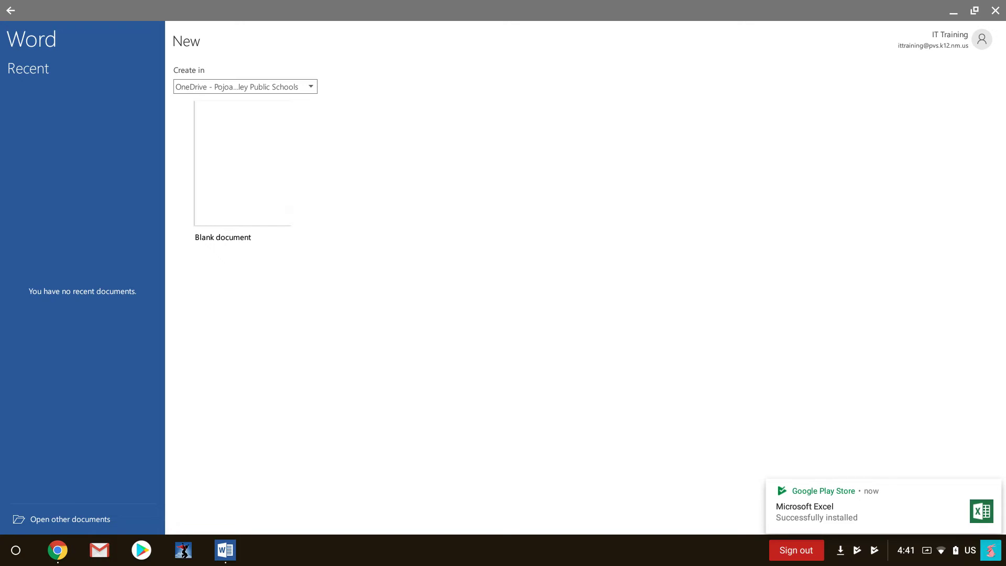
Try This device > Documents as the creation location for new documents, and set it back to the school OneDrive.
click(245, 86)
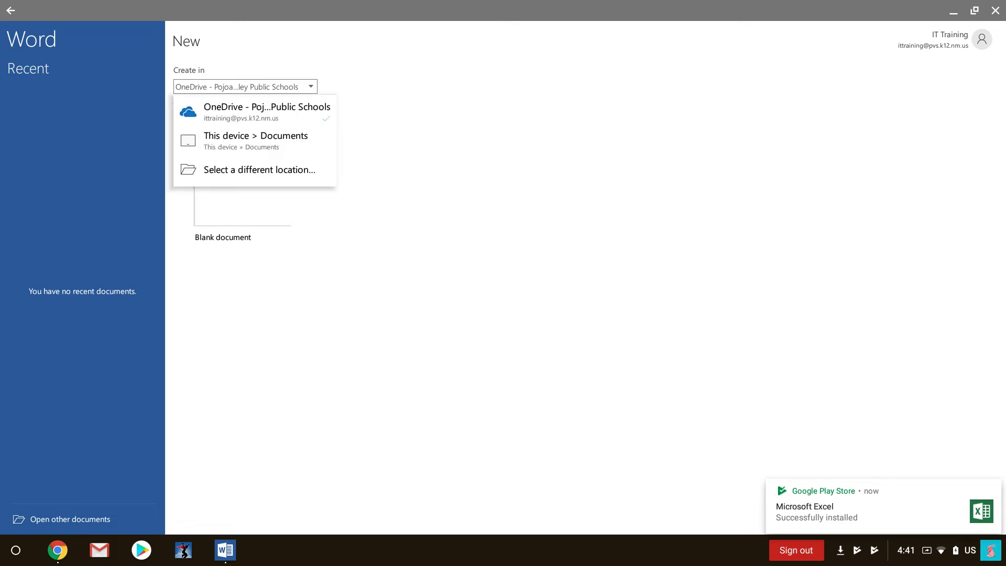
click(255, 140)
click(225, 87)
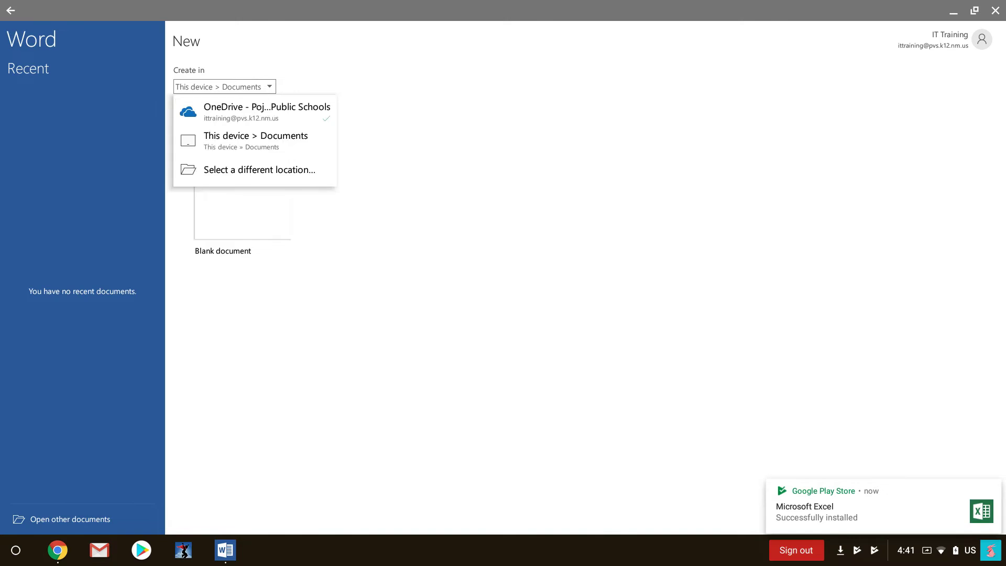
click(267, 111)
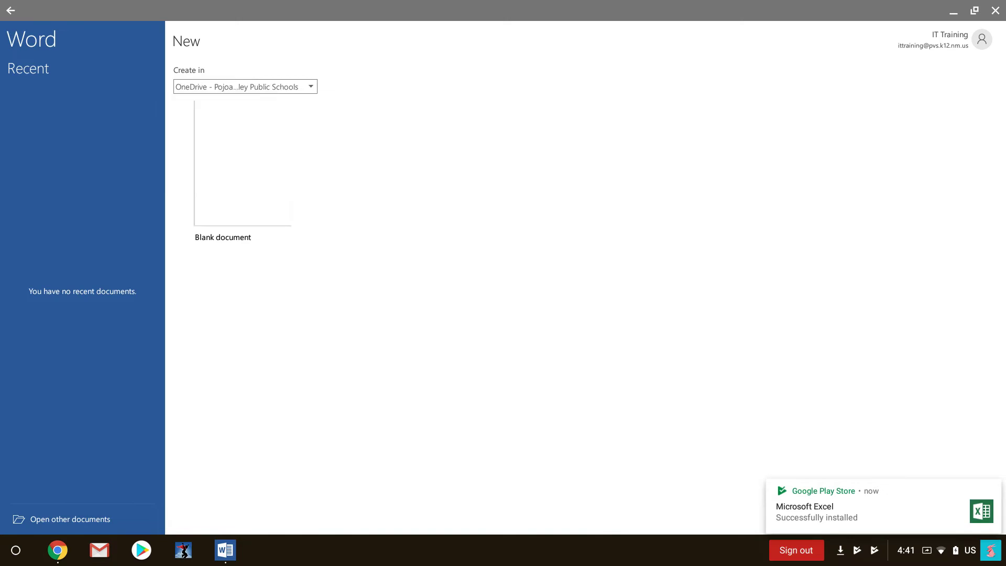
Create a blank document in OneDrive, dismiss the naming tip, and rename the file as Test Document.
click(242, 163)
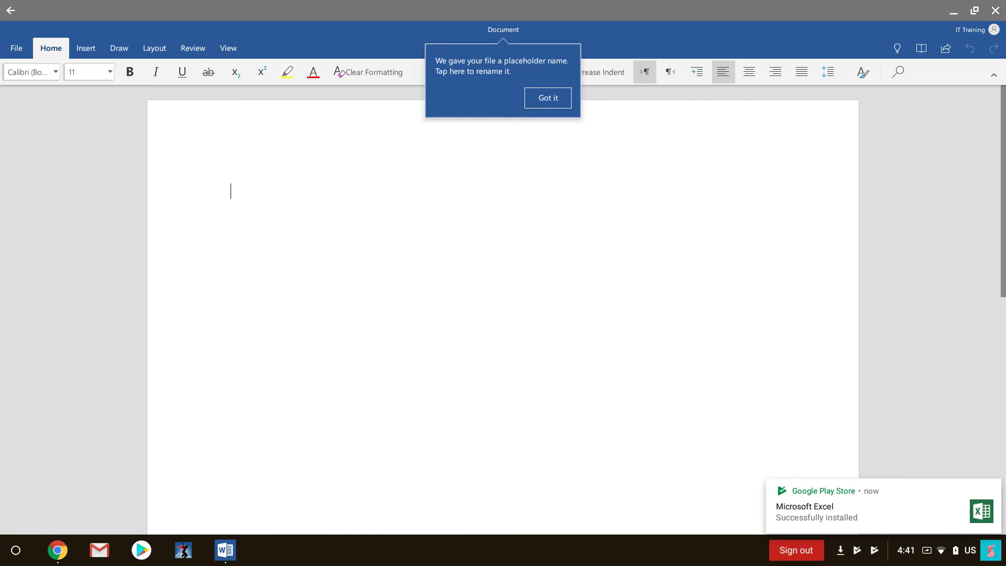
click(548, 98)
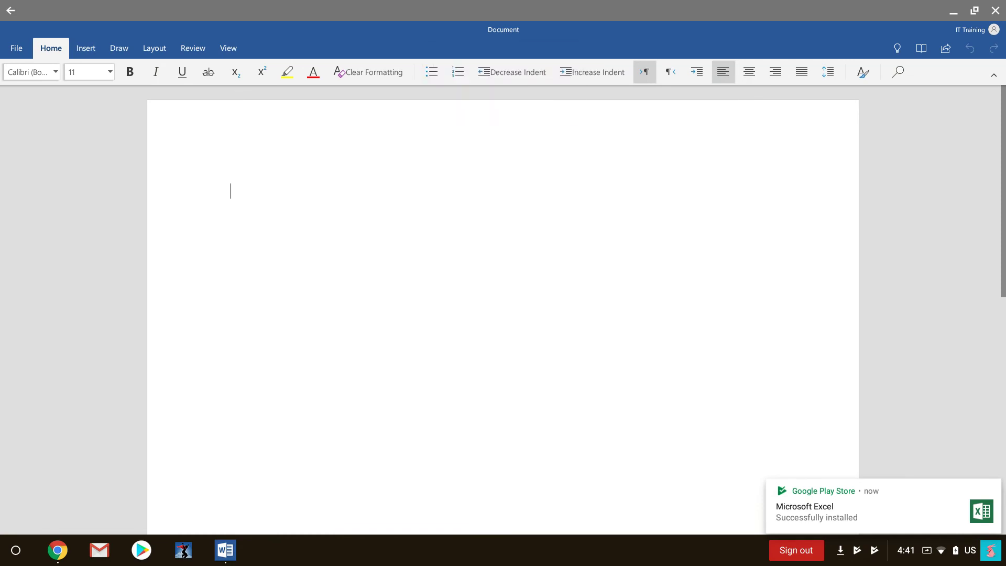
click(503, 29)
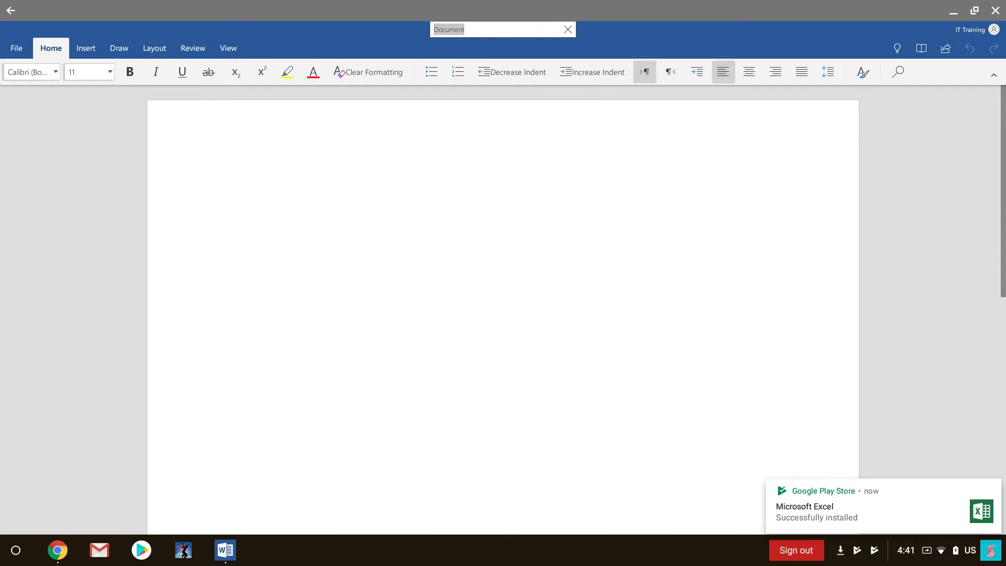
text(Test Document)
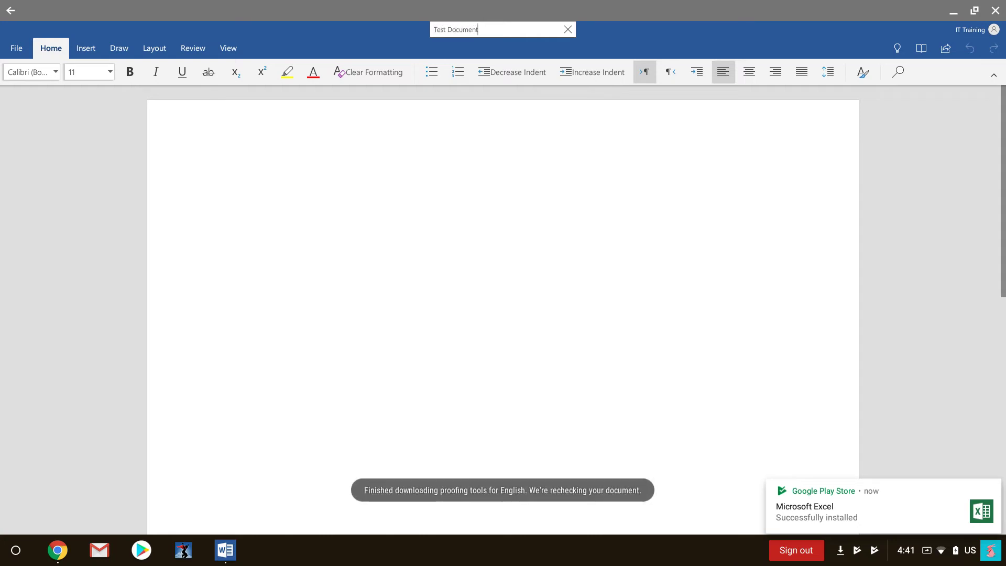
key(Return)
click(872, 511)
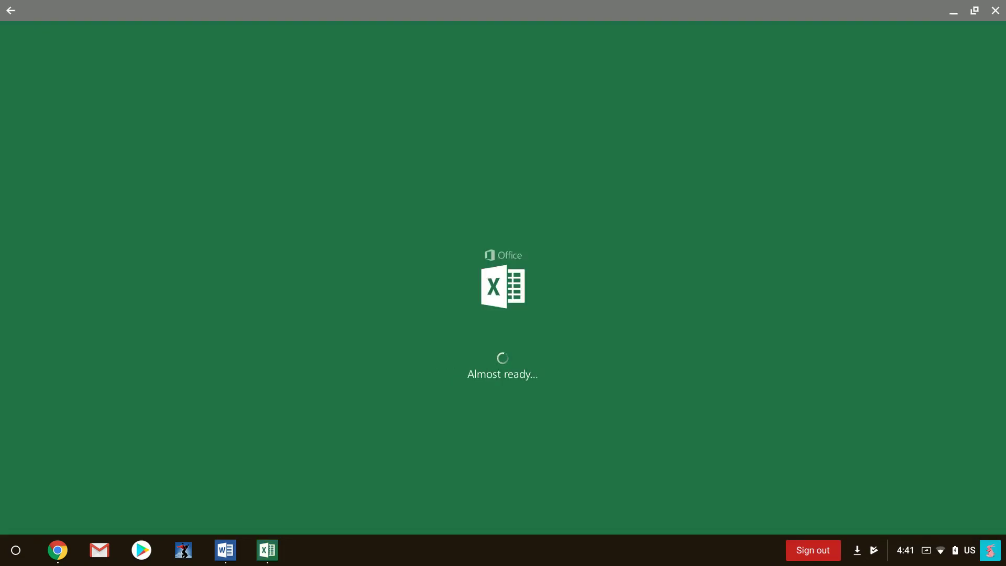
click(234, 553)
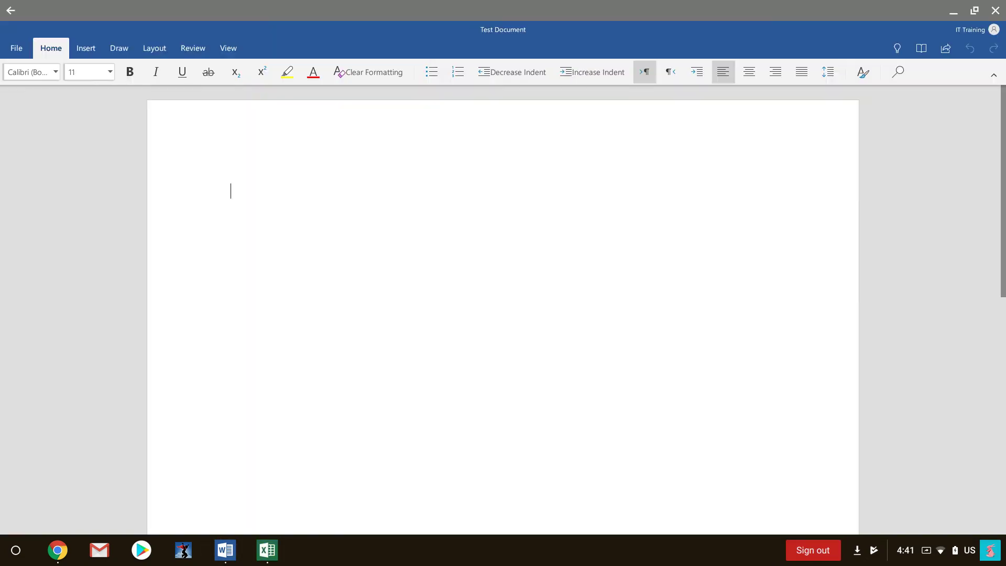
Save a copy of Test Document to the Documents folder on this device.
click(16, 48)
click(34, 150)
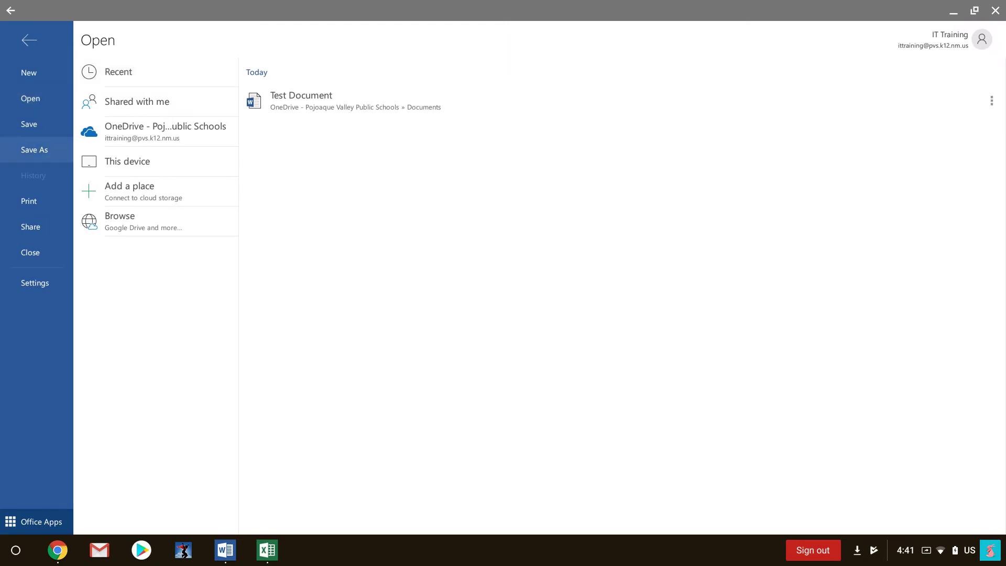
click(127, 133)
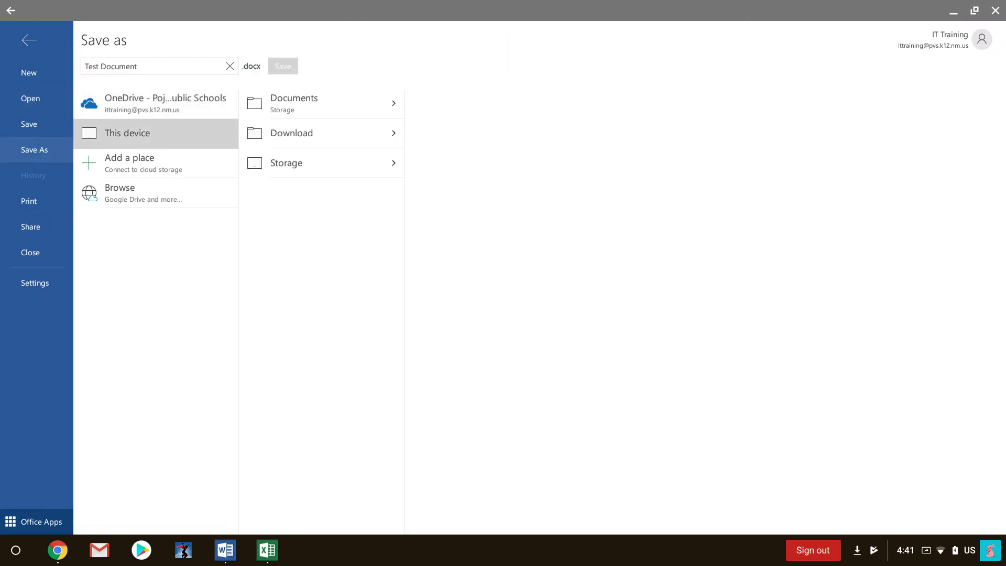
click(322, 104)
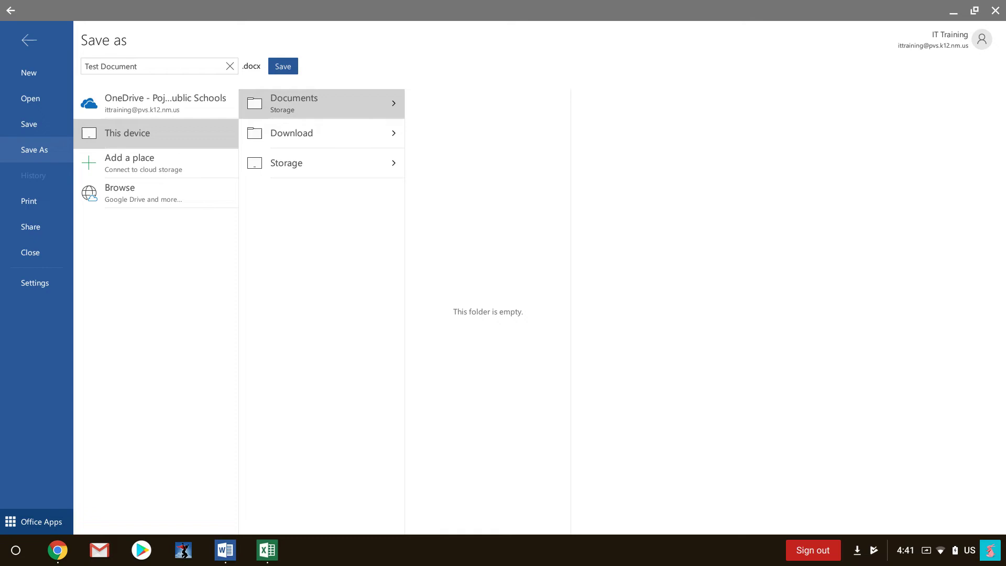
click(283, 66)
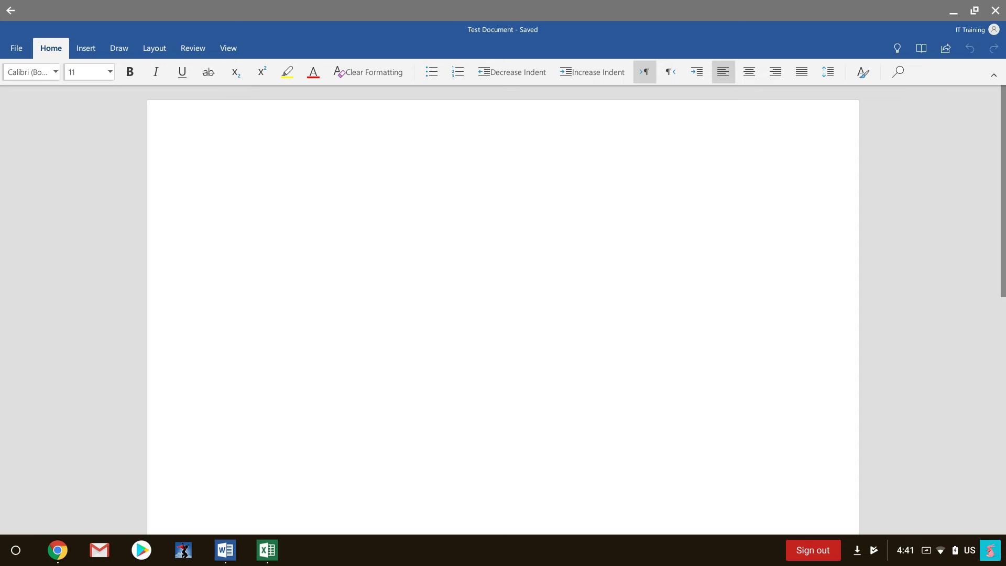
View the files in the Documents folder on this device among the locations for opening a document.
click(17, 47)
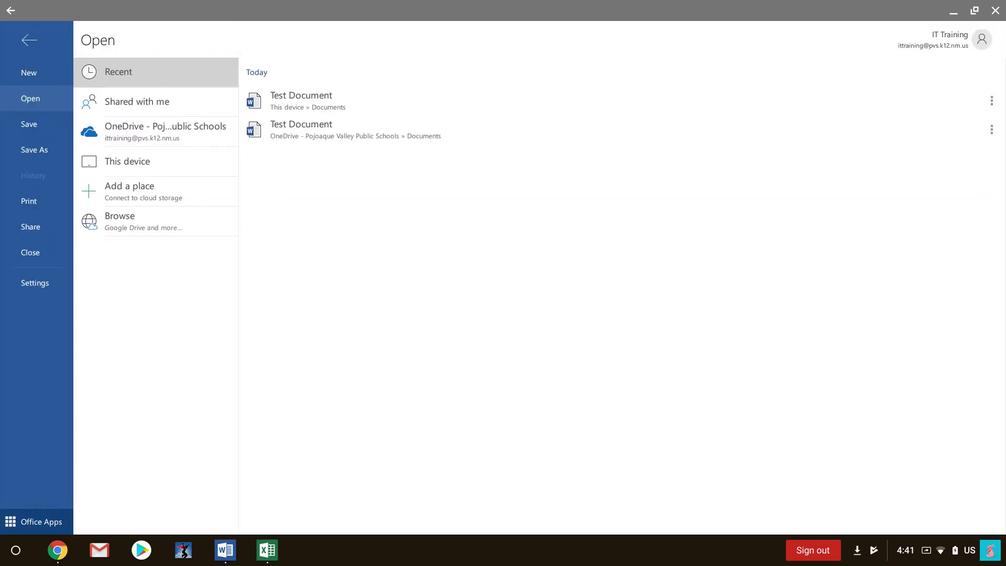
click(156, 162)
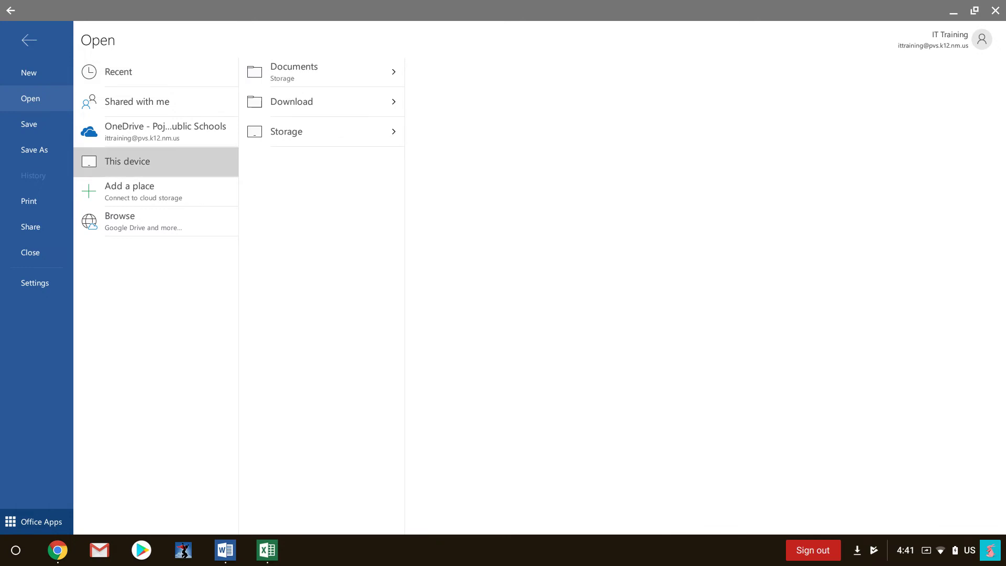
click(321, 72)
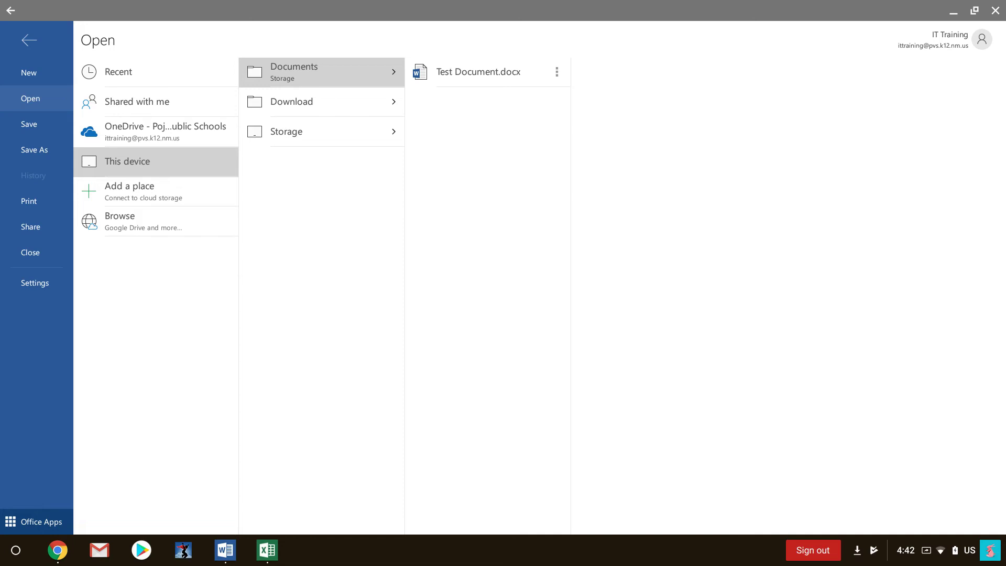
Switch to Excel, create a blank workbook in OneDrive, and display the formula commands.
click(270, 550)
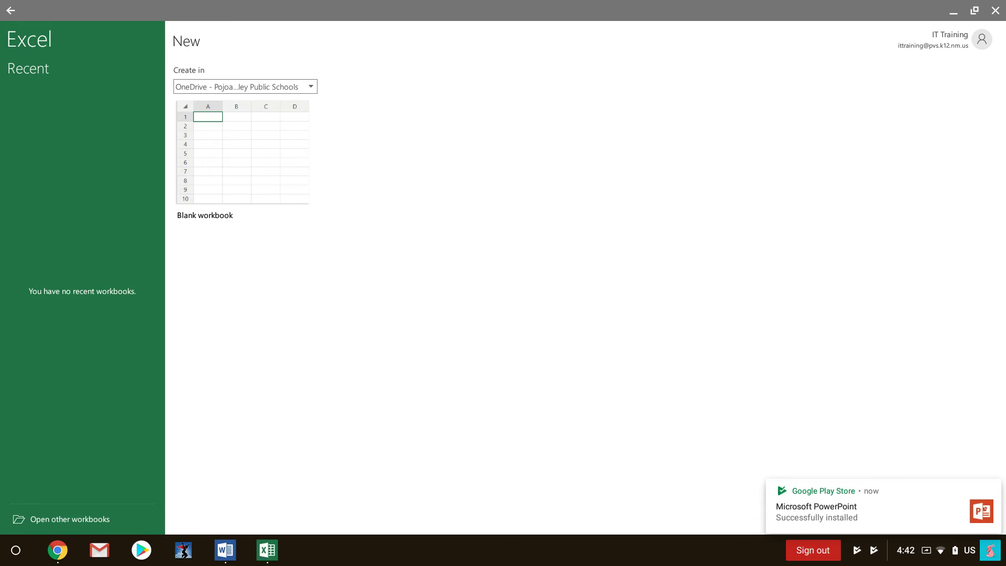
click(243, 157)
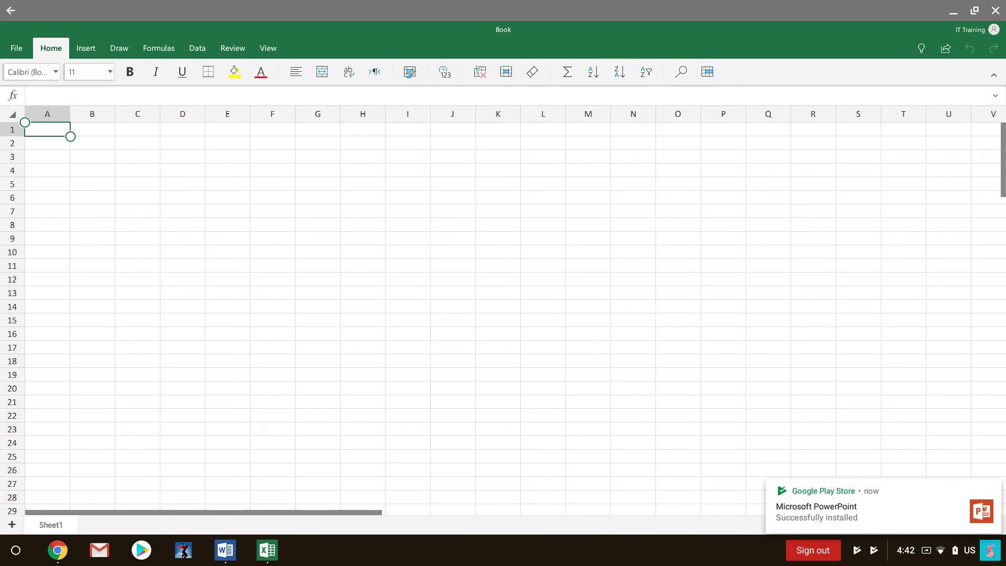
click(159, 48)
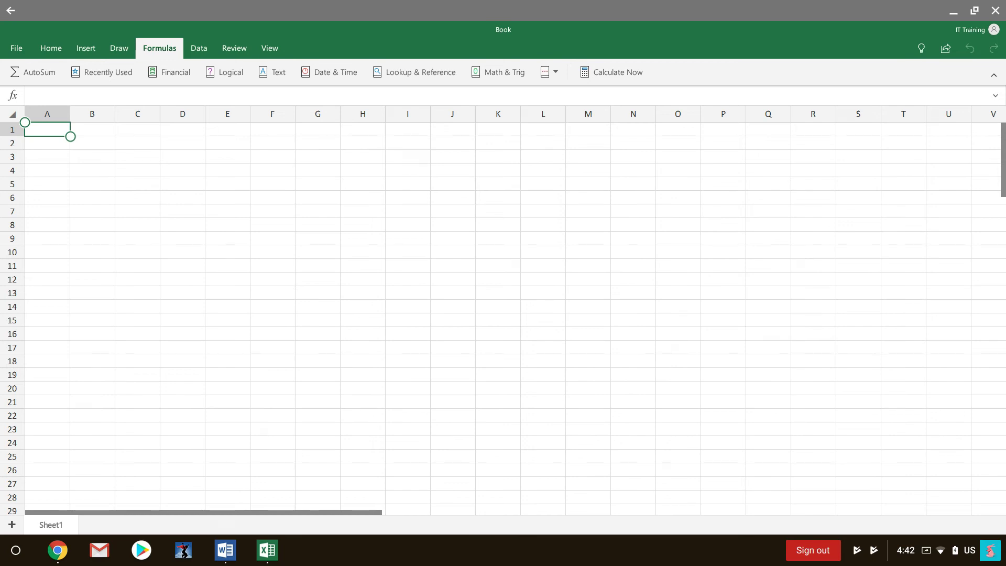
Examine Excel's locations for opening workbooks: the school OneDrive, This device, and the full list of cloud storage places that can be added.
click(17, 48)
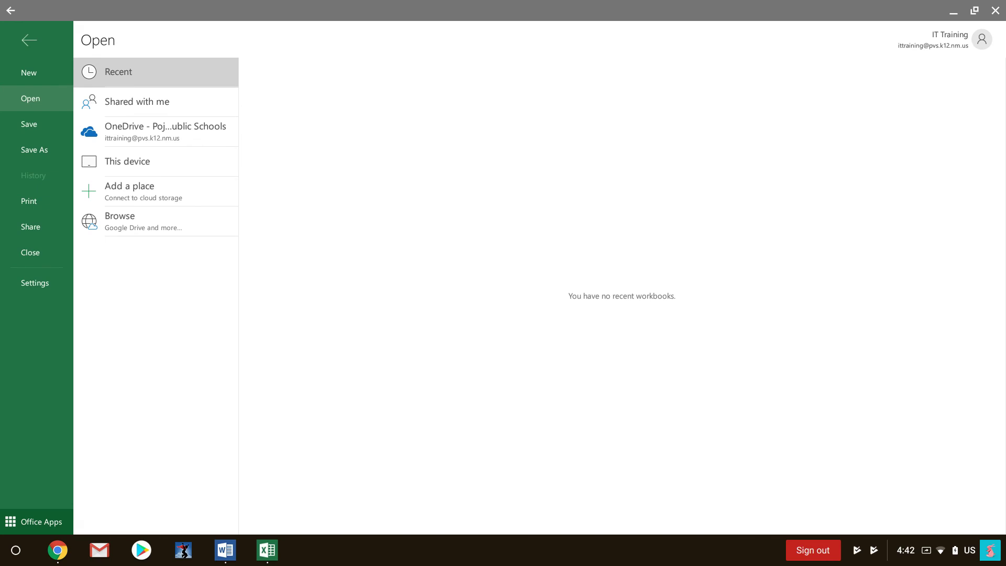
click(155, 131)
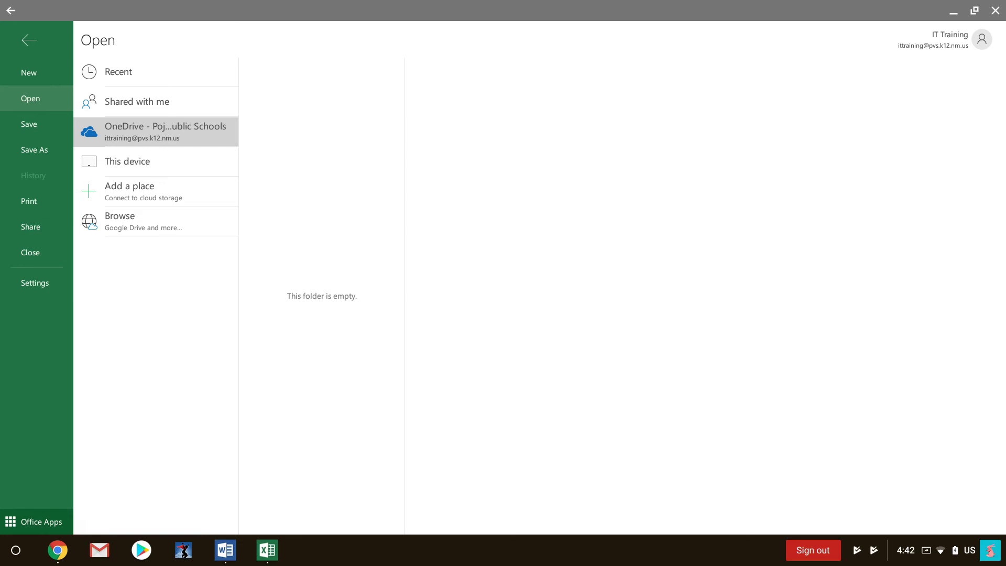
click(155, 162)
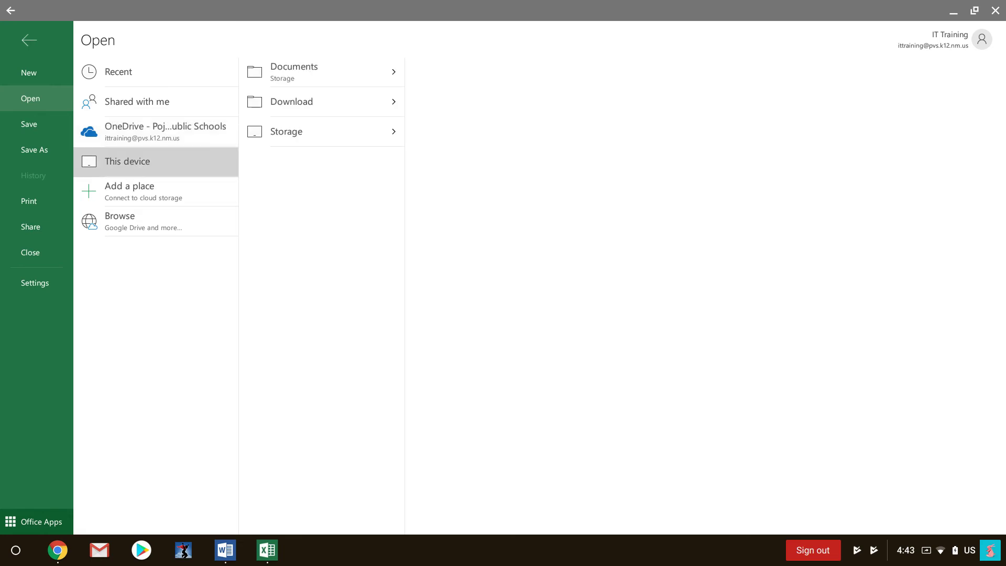
click(155, 191)
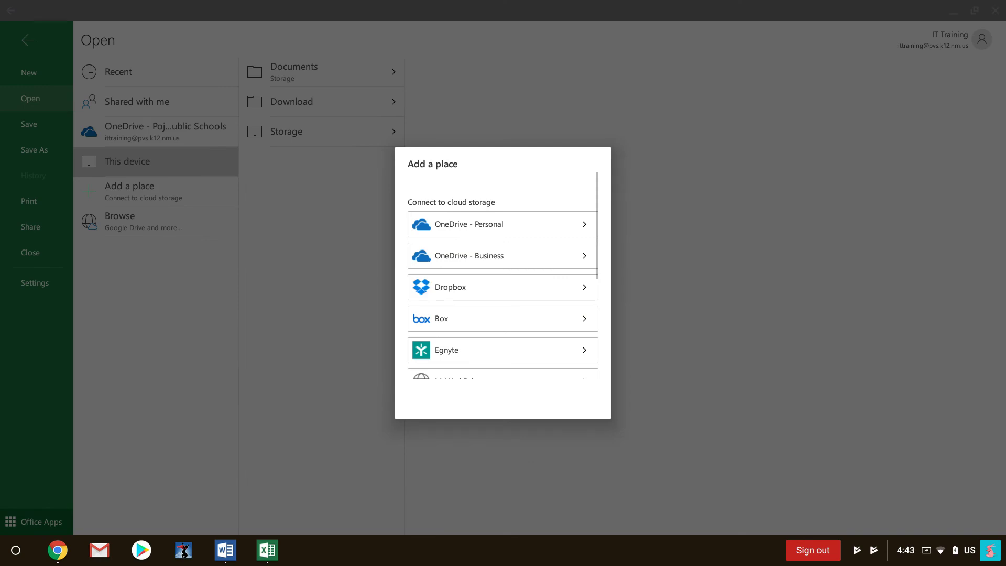
scroll(503, 275, down, 2)
scroll(503, 275, down, 3)
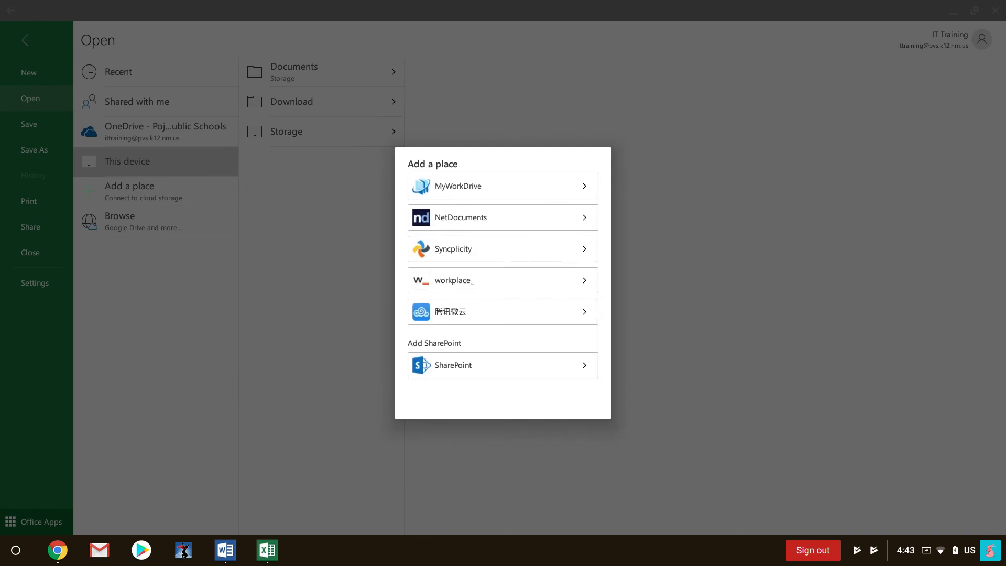
scroll(502, 276, down, 1)
scroll(502, 276, up, 4)
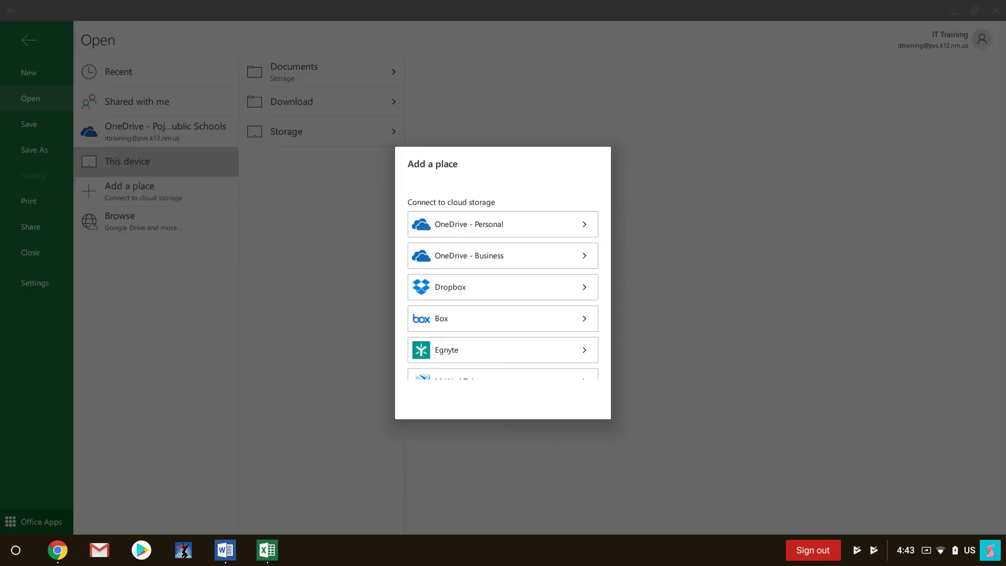
Switch to Word, browse the Downloads and Recent locations of the device's file picker, and return to Test Document.
click(226, 550)
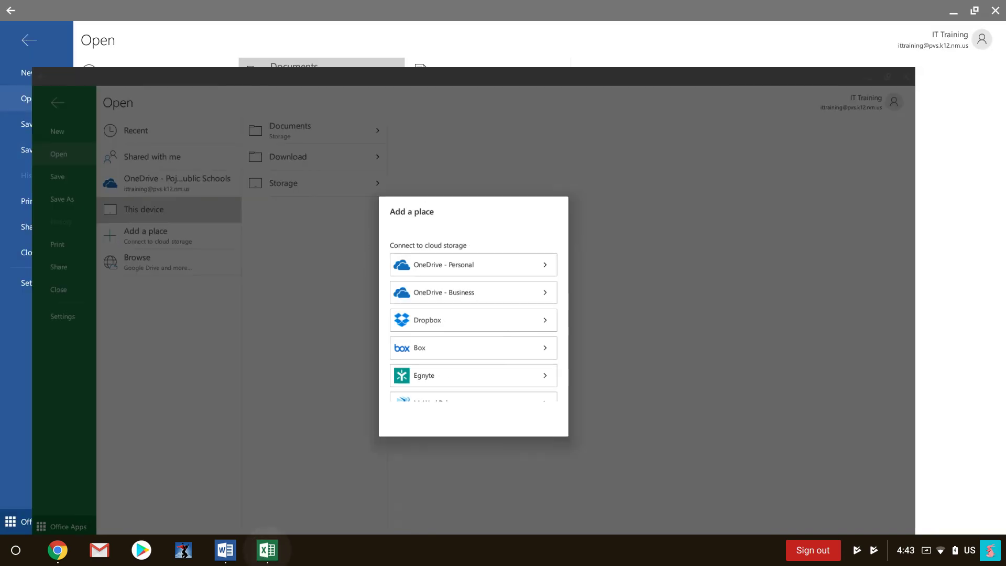
click(156, 221)
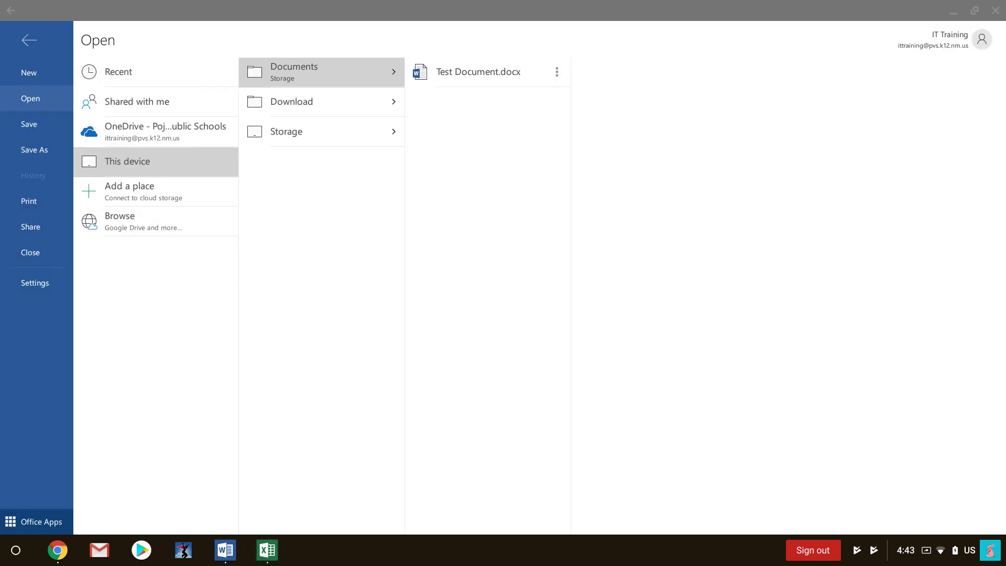
click(55, 105)
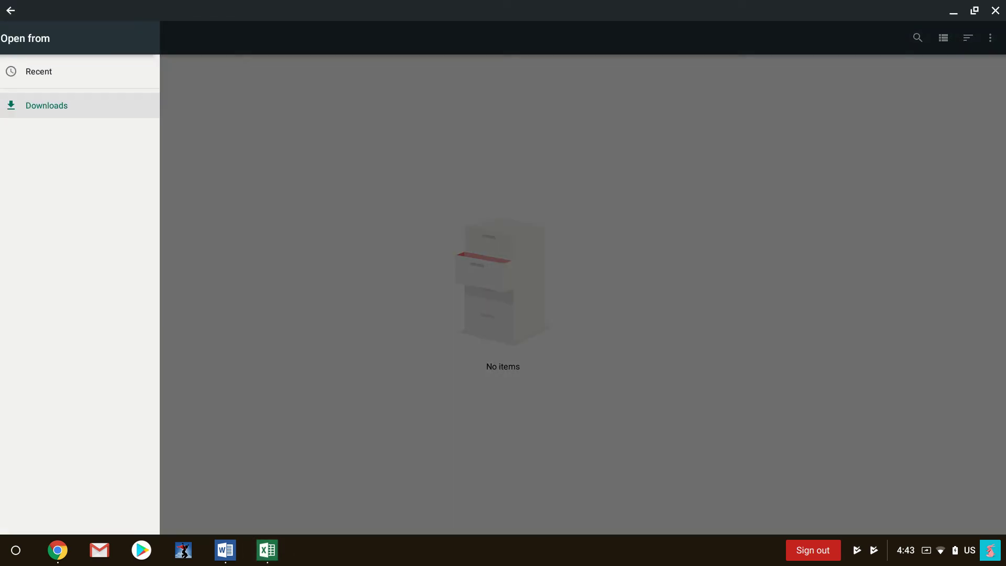
click(46, 71)
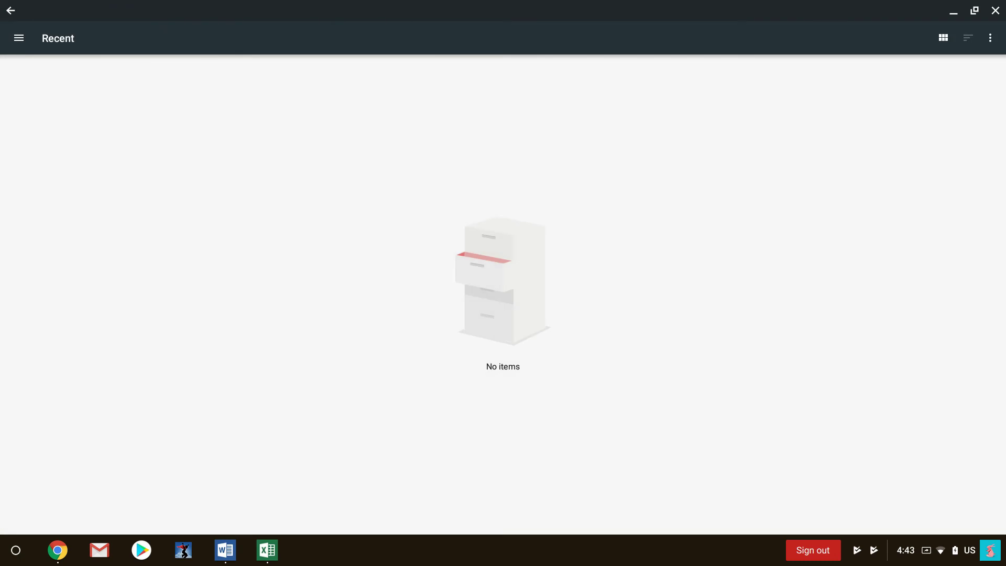
click(11, 11)
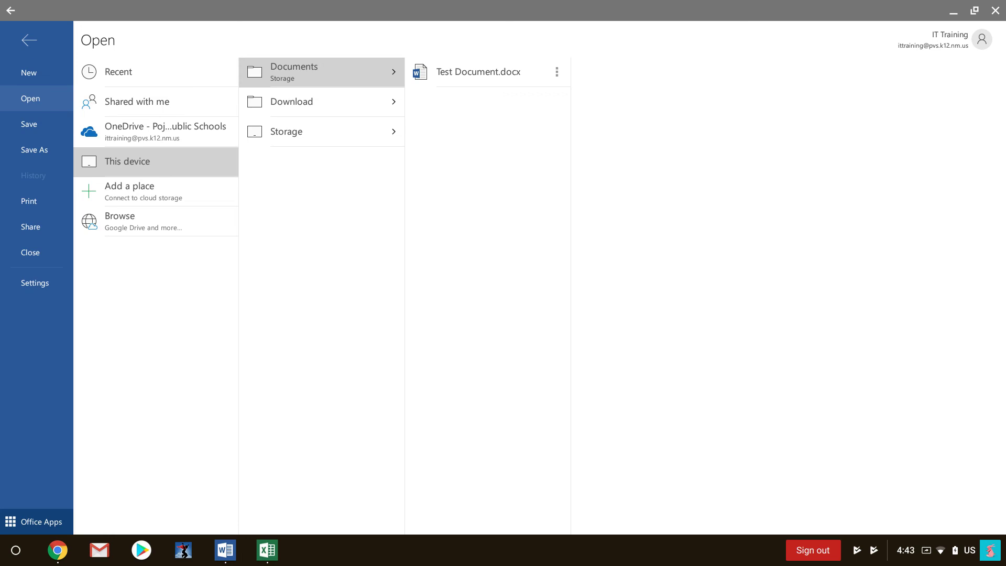
click(30, 40)
Launch PowerPoint, create a blank presentation, and dismiss the file-naming tip.
click(16, 550)
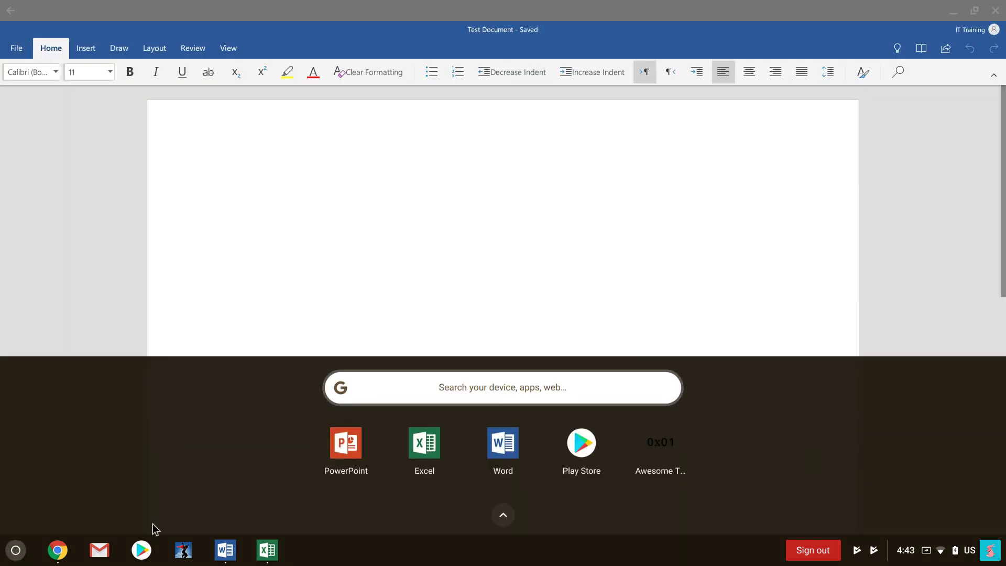
click(339, 455)
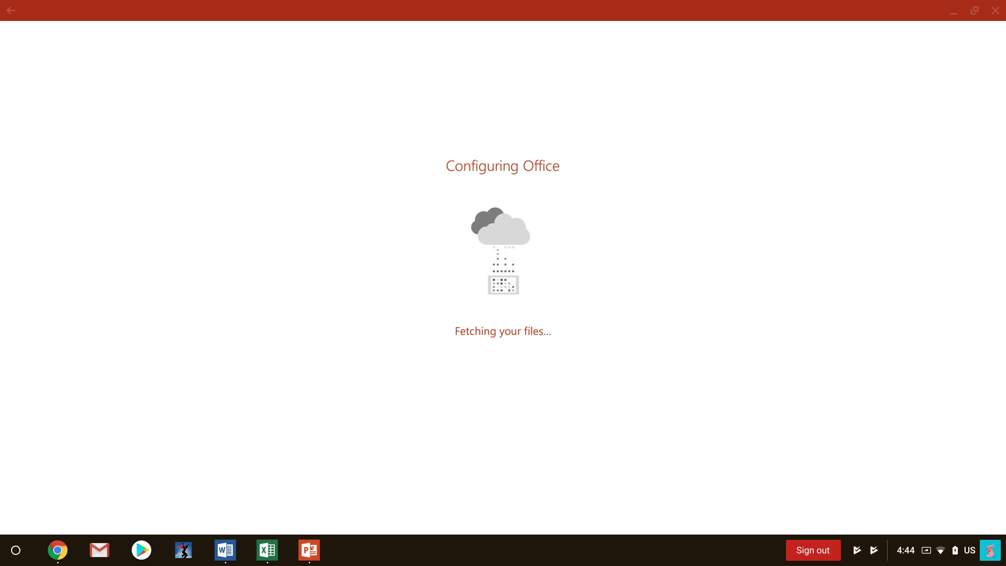
click(234, 554)
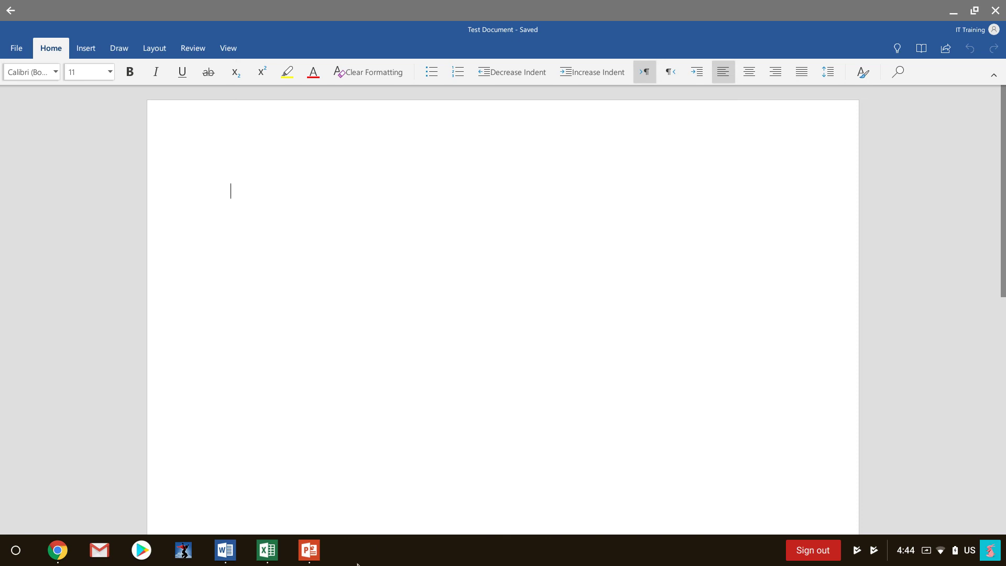
click(310, 551)
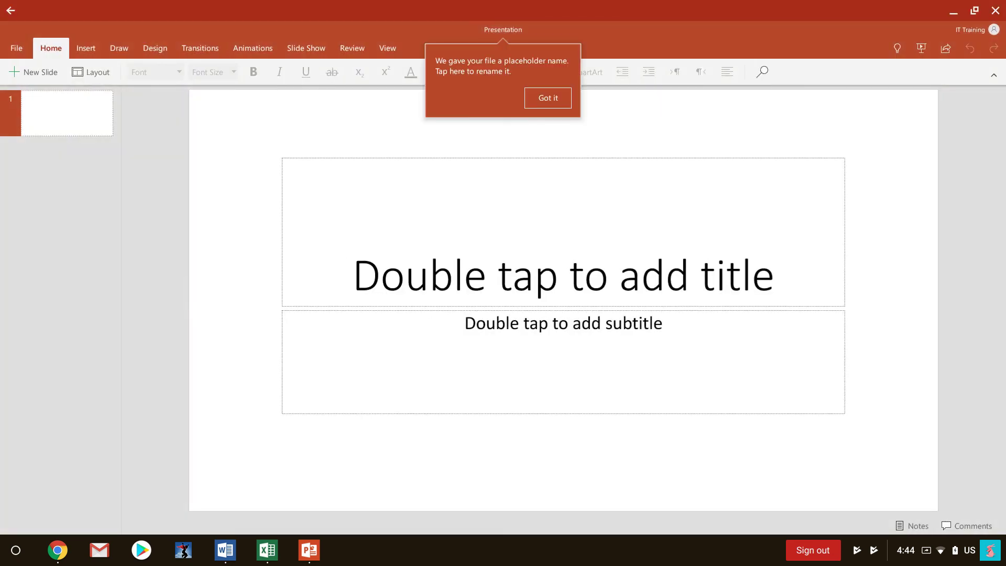
key(Escape)
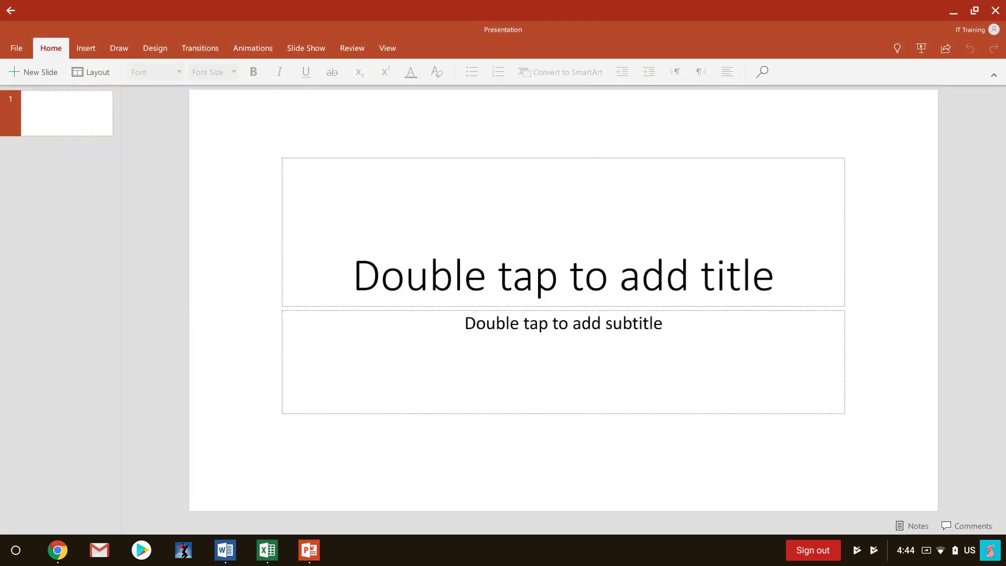
Look at the design options and the Themes list for the new presentation.
click(155, 48)
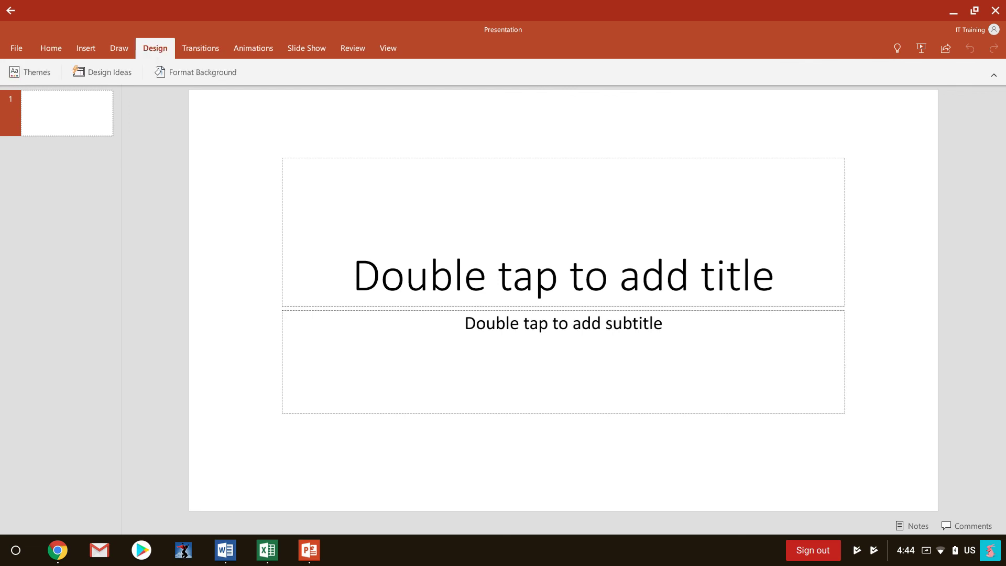
click(30, 72)
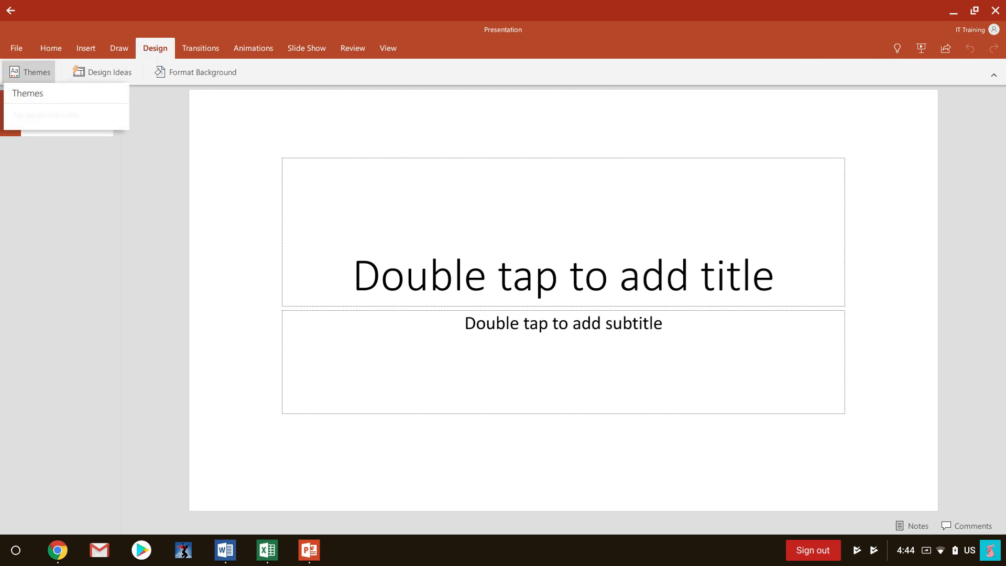
key(Escape)
click(30, 72)
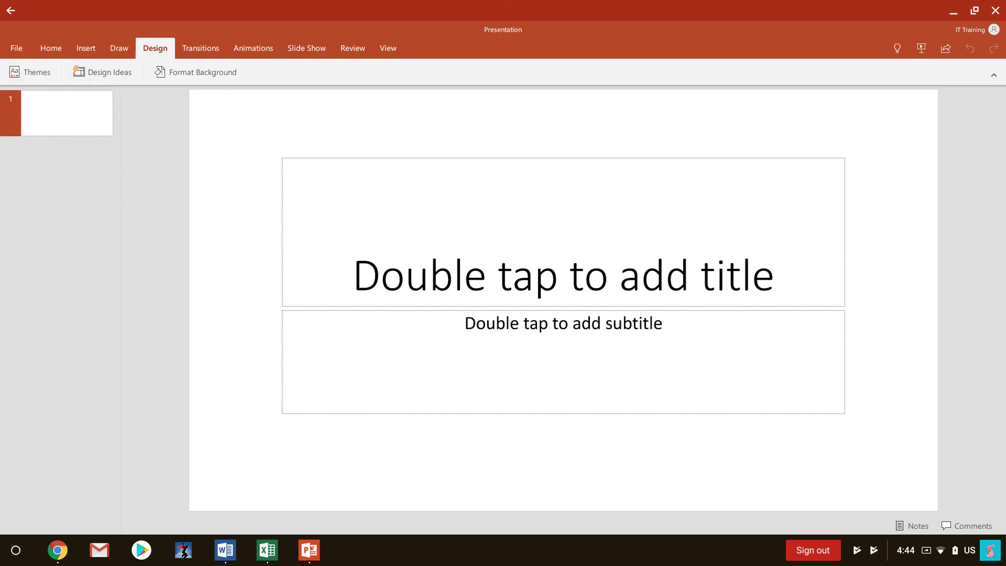
Switch to Word and view the options for creating a new document.
click(225, 550)
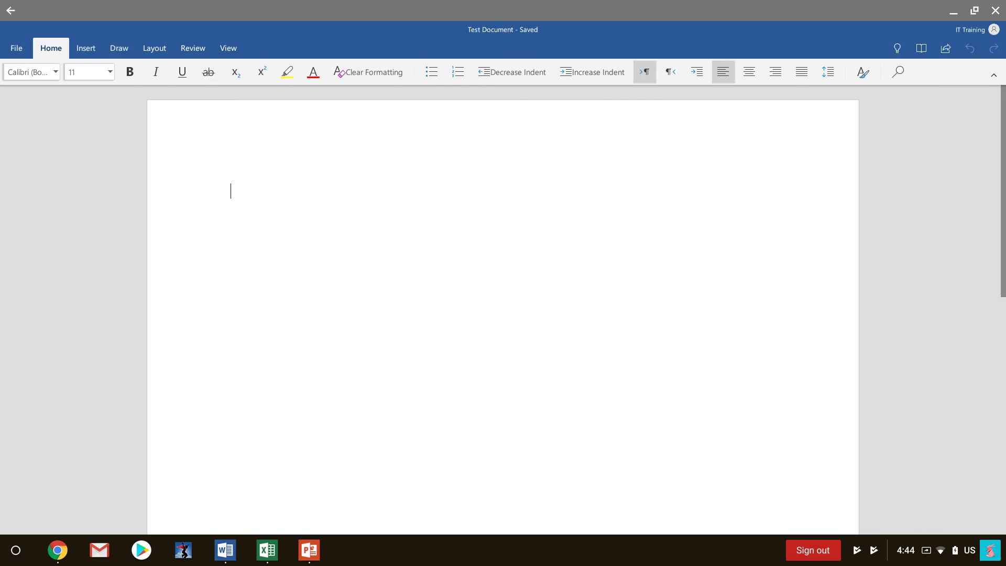
click(16, 48)
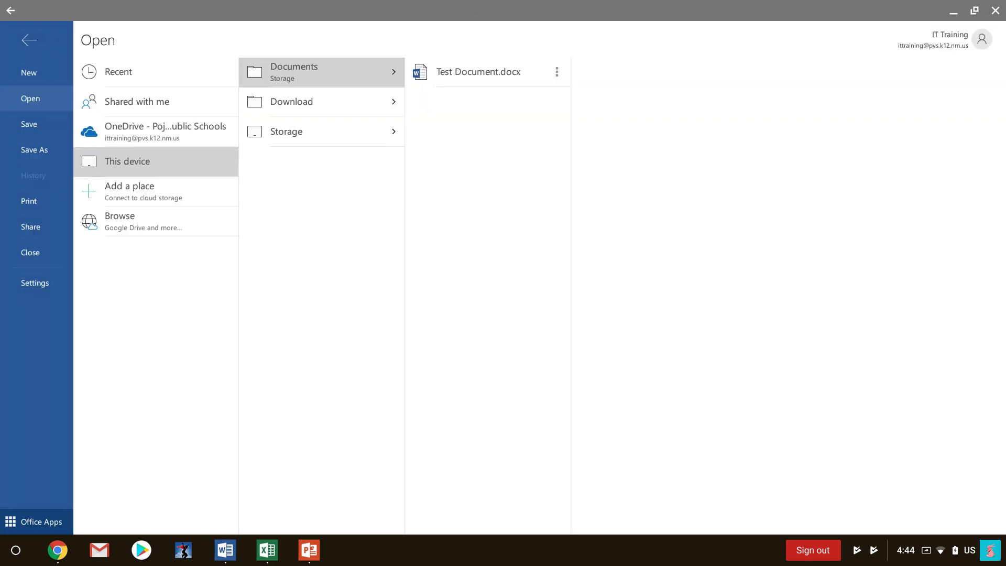
click(29, 73)
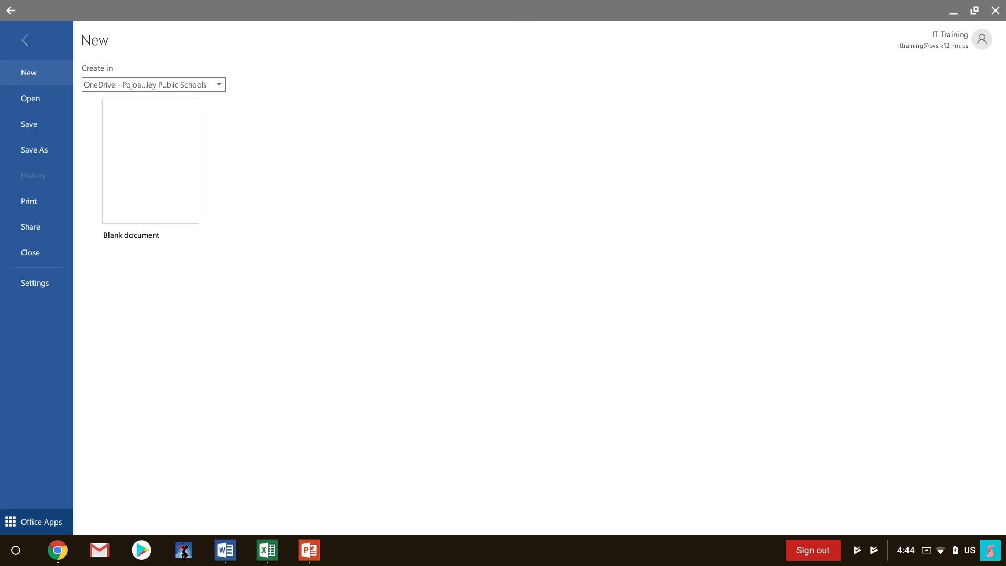
Close Word, PowerPoint and Excel, and switch to the Chrome browser.
click(995, 10)
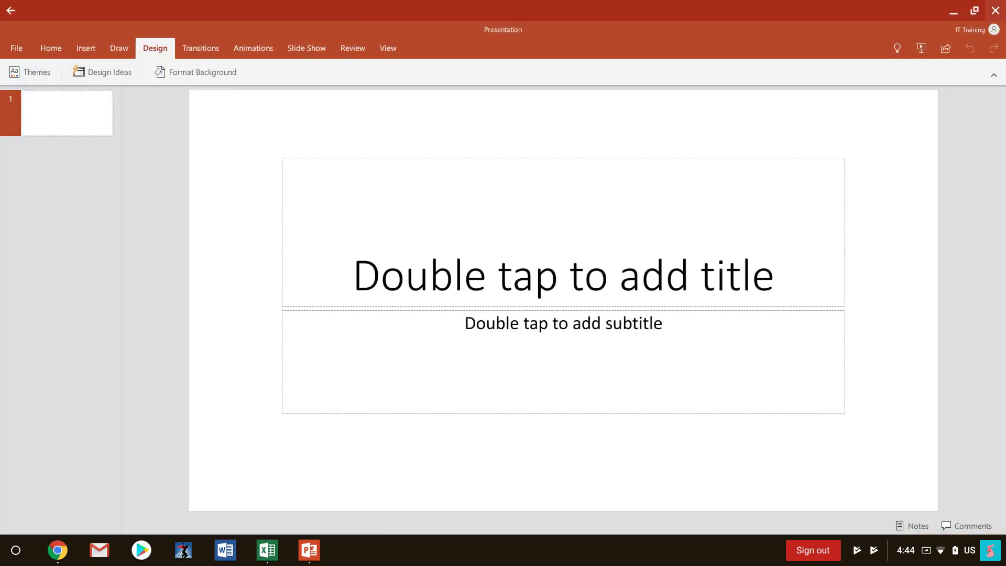
click(995, 10)
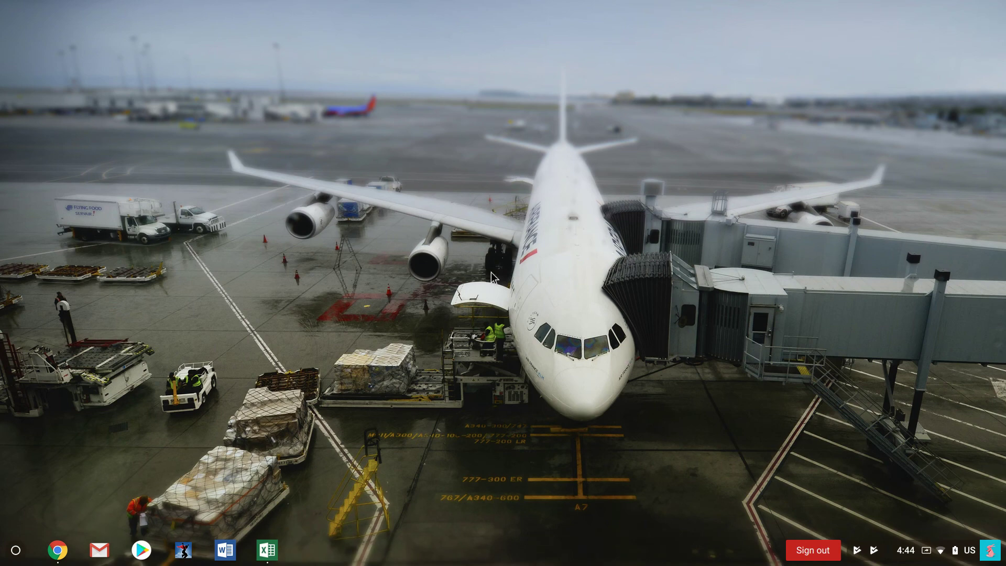
click(267, 551)
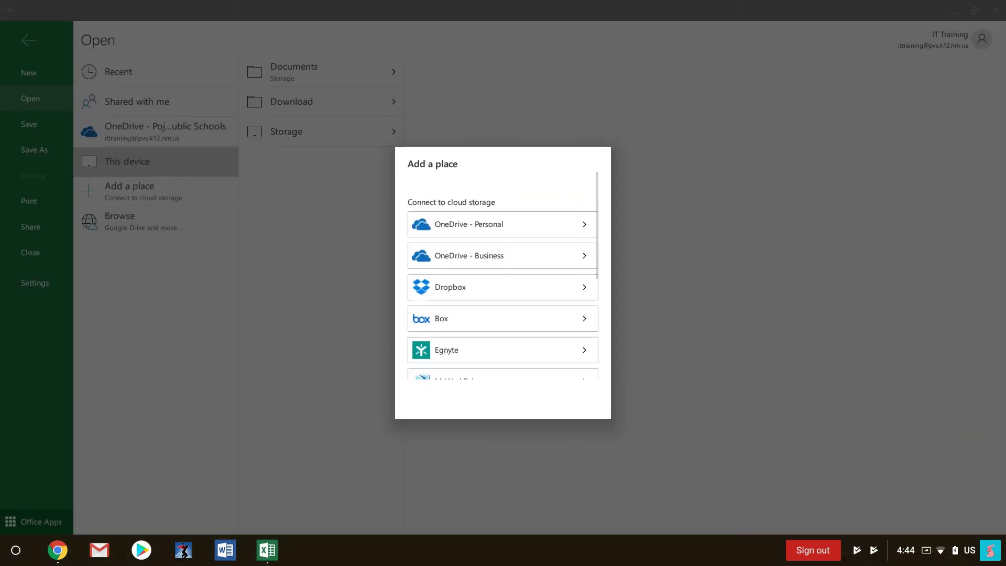
right_click(267, 548)
click(291, 475)
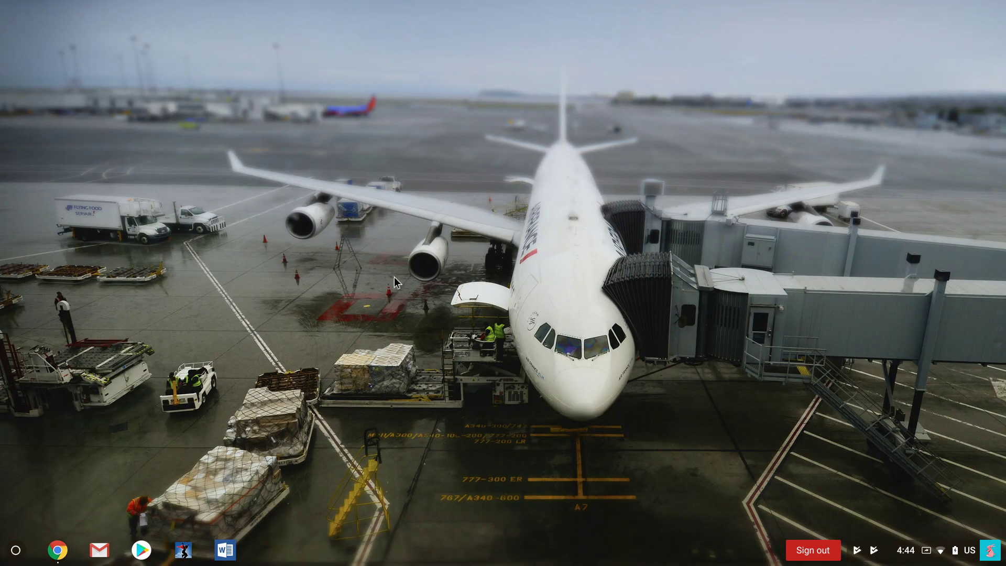
click(56, 550)
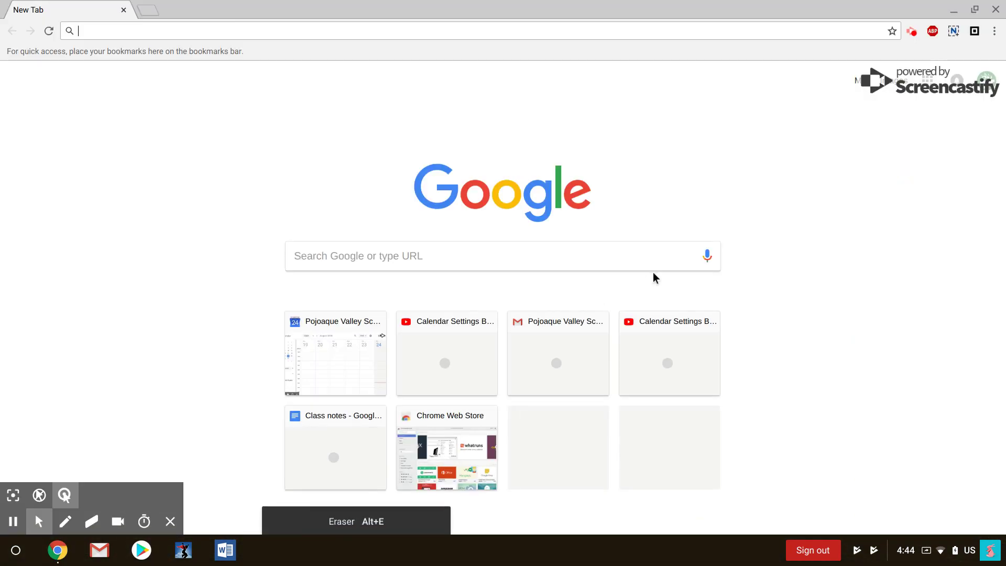